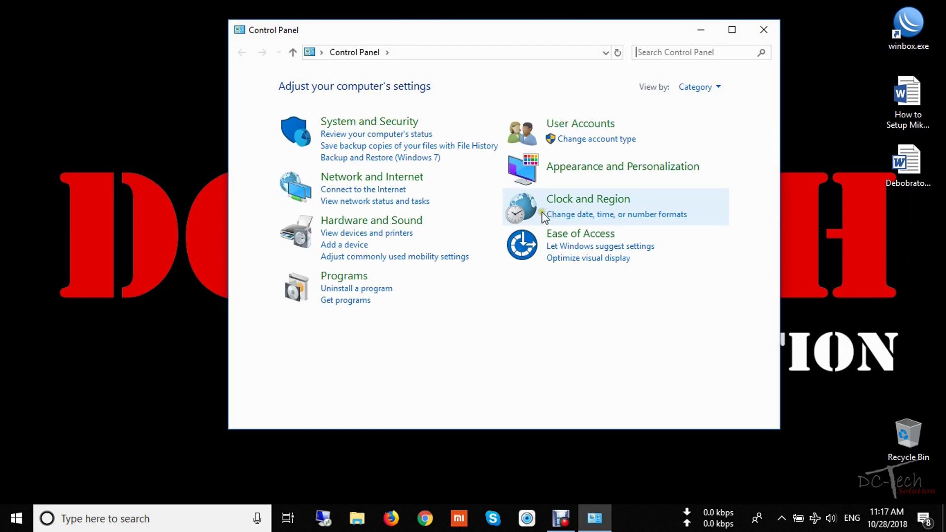
- Open the Internet Protocol Version 4 (TCP/IPv4) properties of the Ethernet adapter through Network and Sharing Center's adapter settings
click(374, 177)
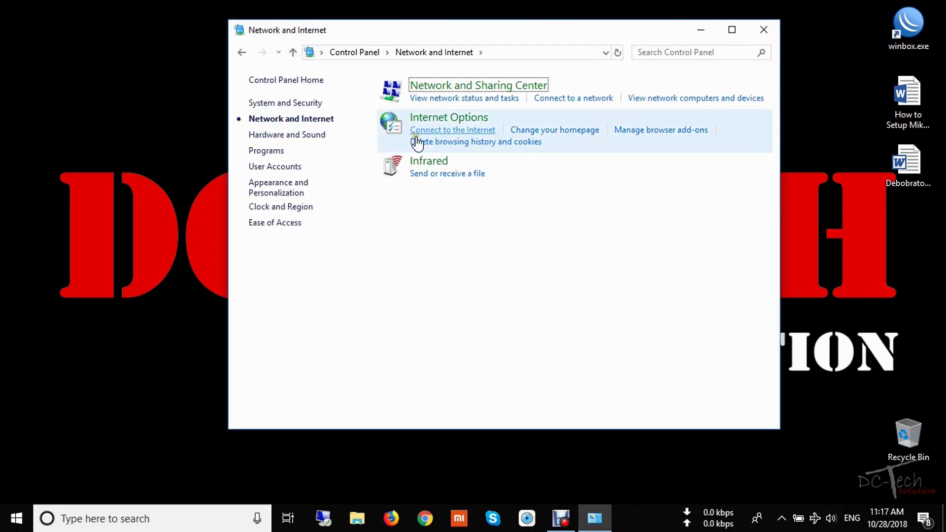
click(469, 87)
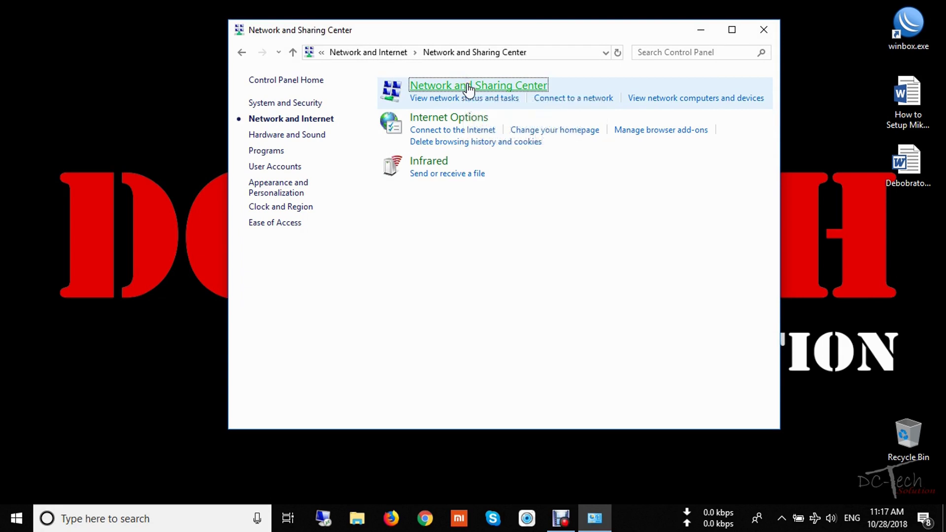
click(331, 107)
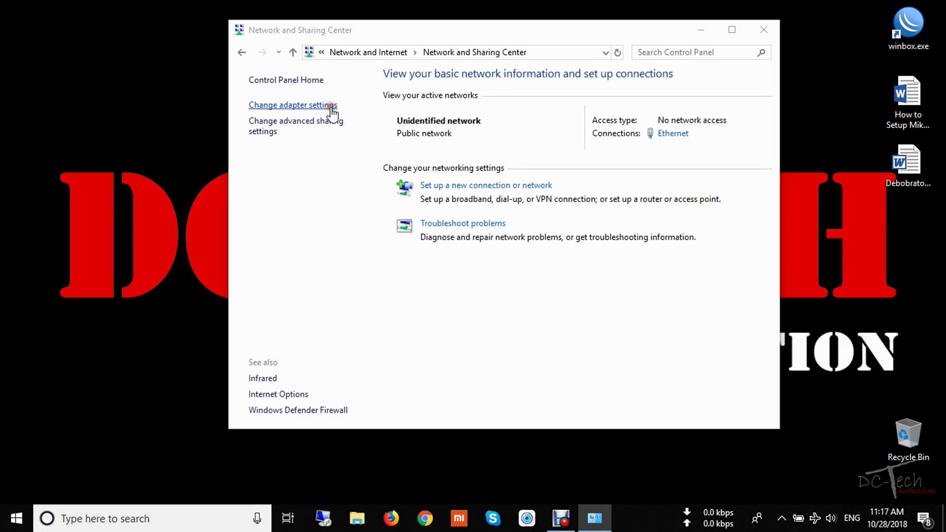
click(523, 124)
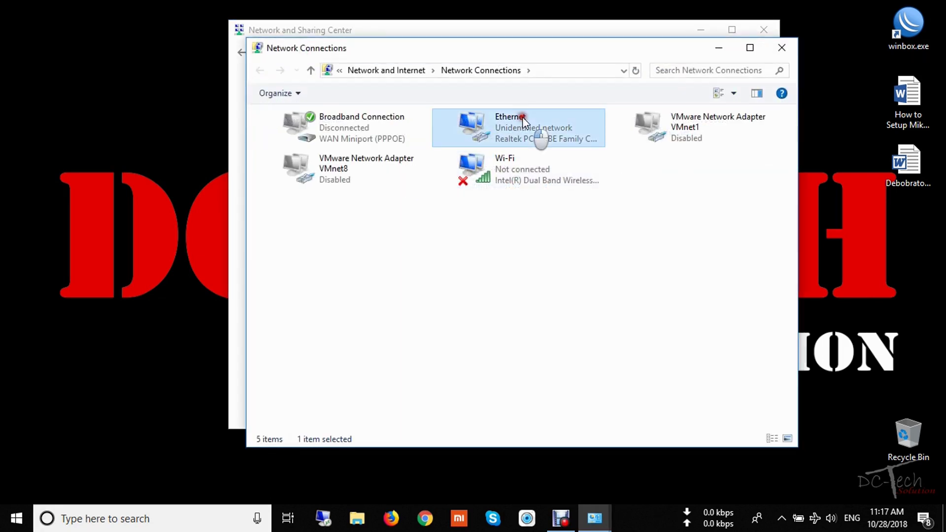
double_click(524, 123)
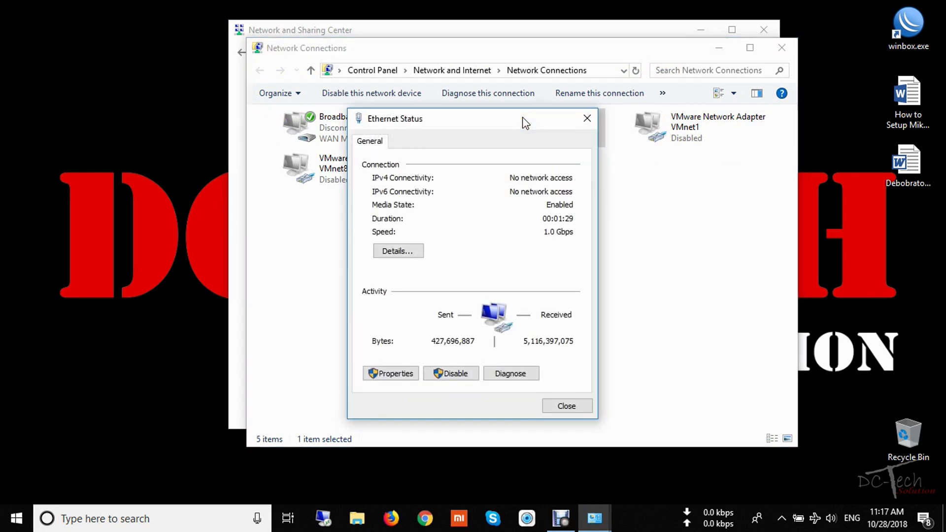
click(394, 375)
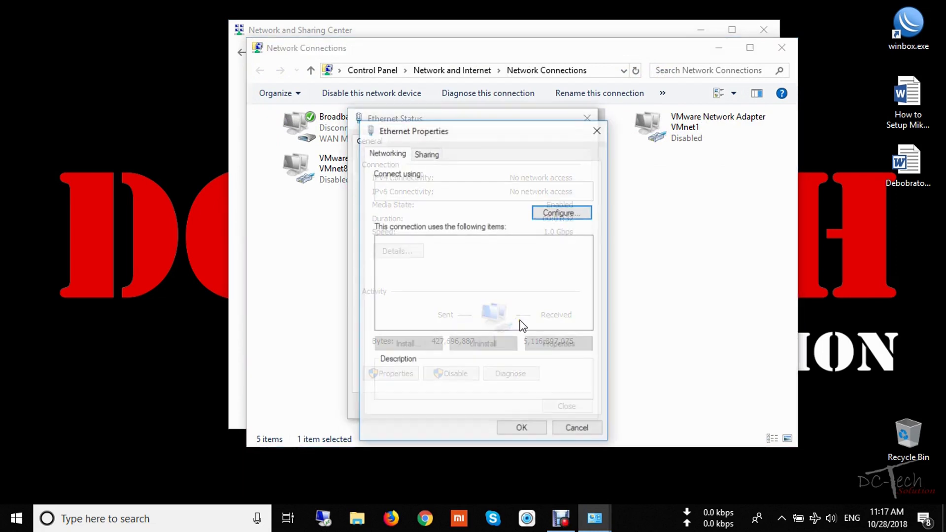
double_click(505, 300)
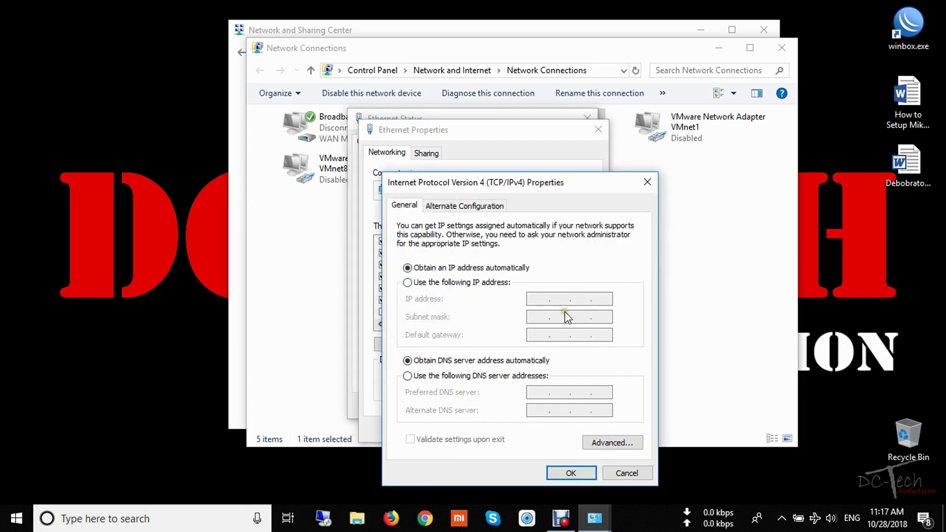
- Try the manual IP address option for the Ethernet adapter, discard it and close all network settings windows
click(468, 282)
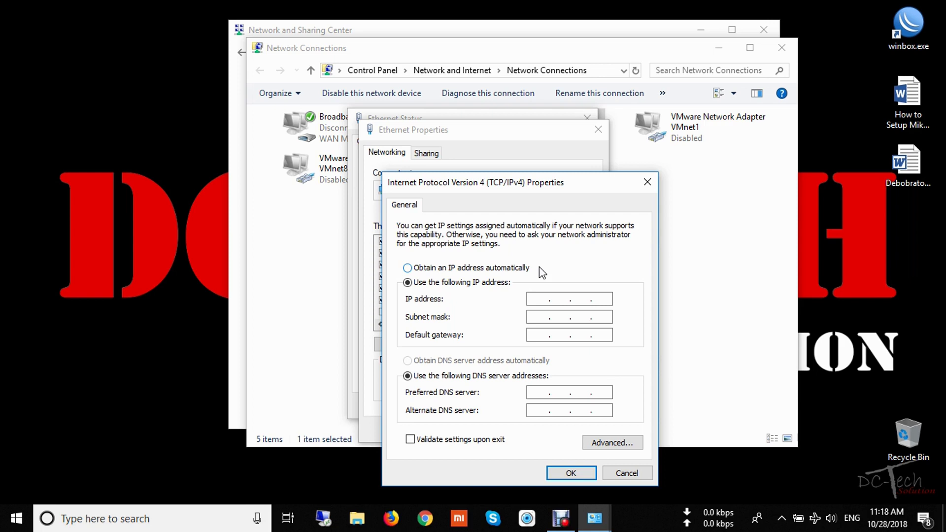
click(645, 181)
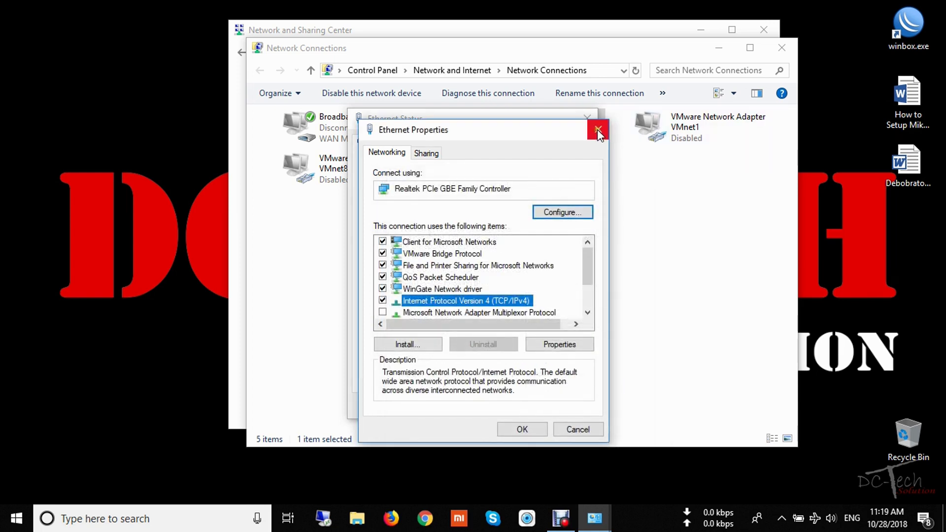
click(597, 129)
click(593, 120)
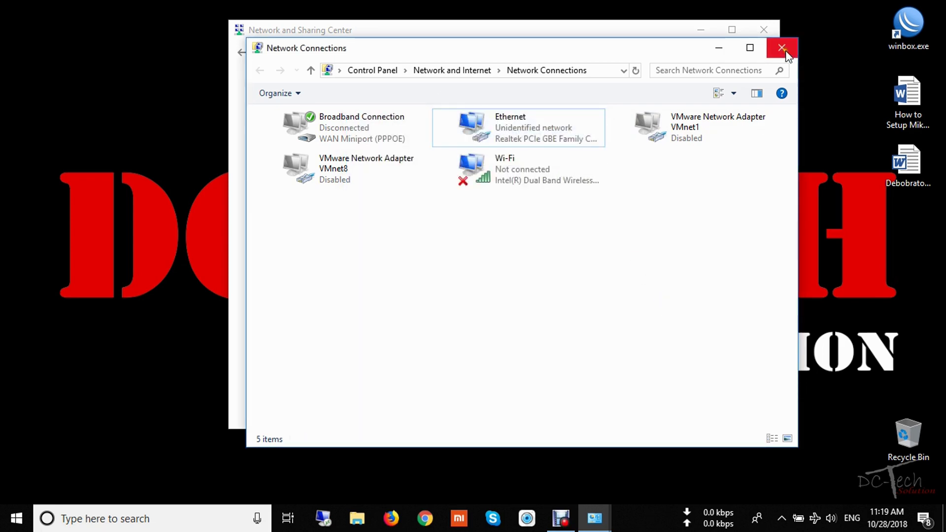
click(784, 49)
click(764, 30)
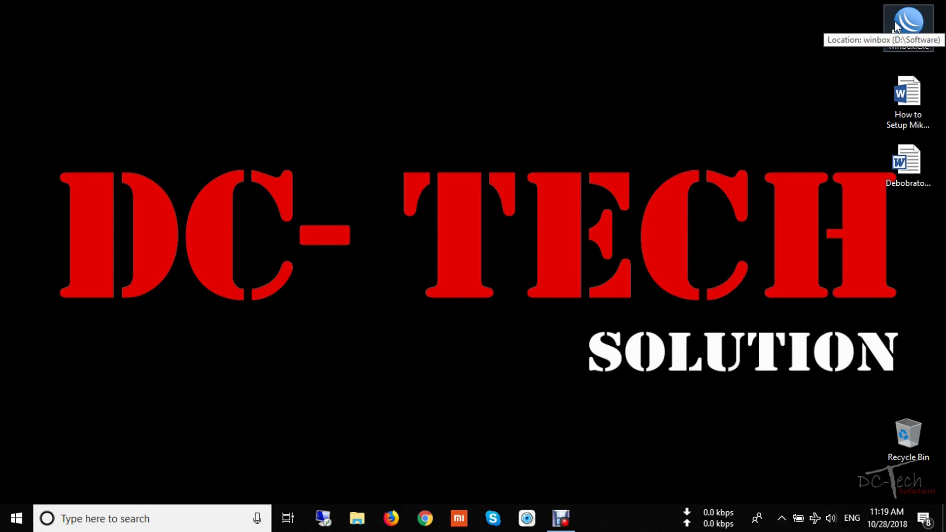
- Launch WinBox and connect to the discovered MikroTik RB2011UiAS neighbor by its MAC address with the admin login
double_click(894, 21)
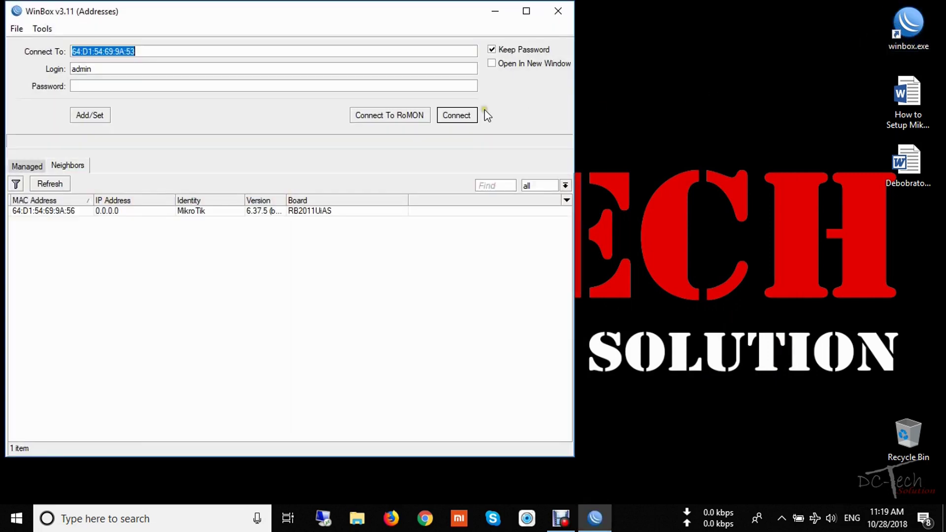
click(42, 211)
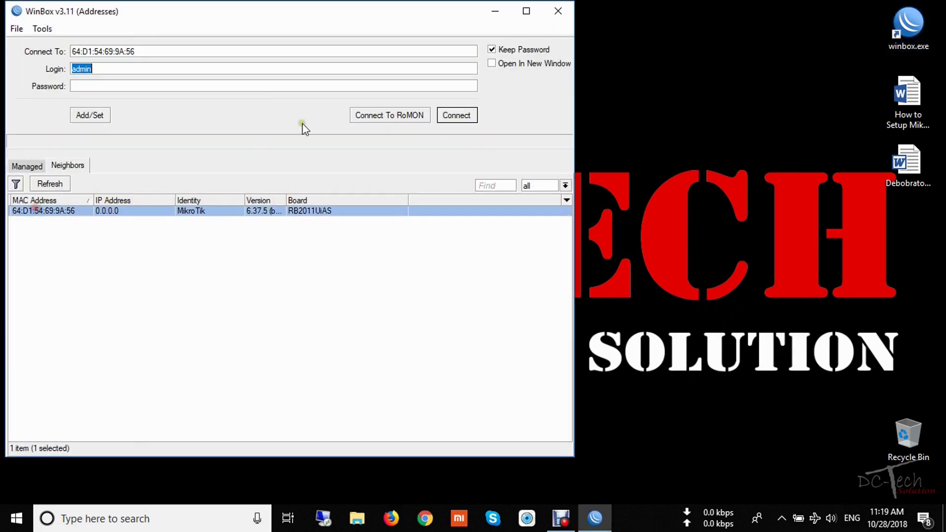
click(450, 118)
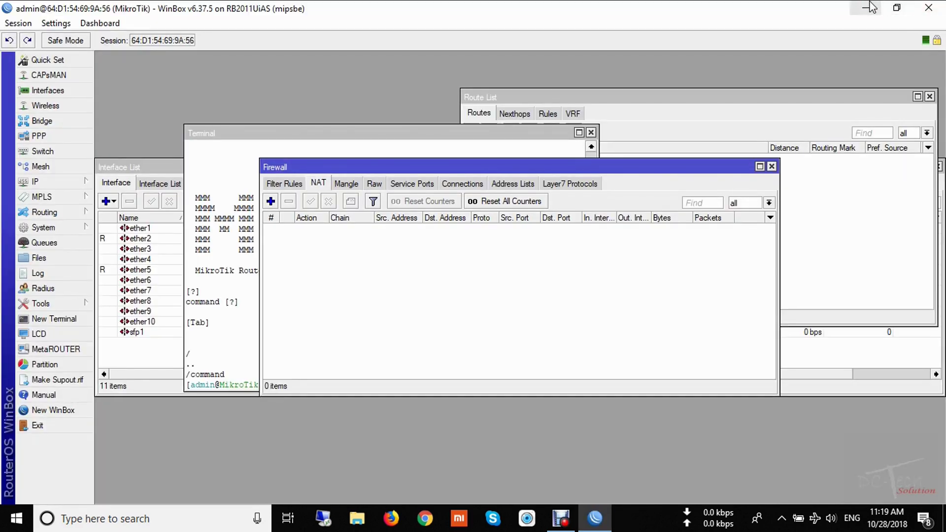
- Close the Firewall, Terminal, Address List and Route List windows, leaving the Interface List open
click(772, 166)
click(592, 132)
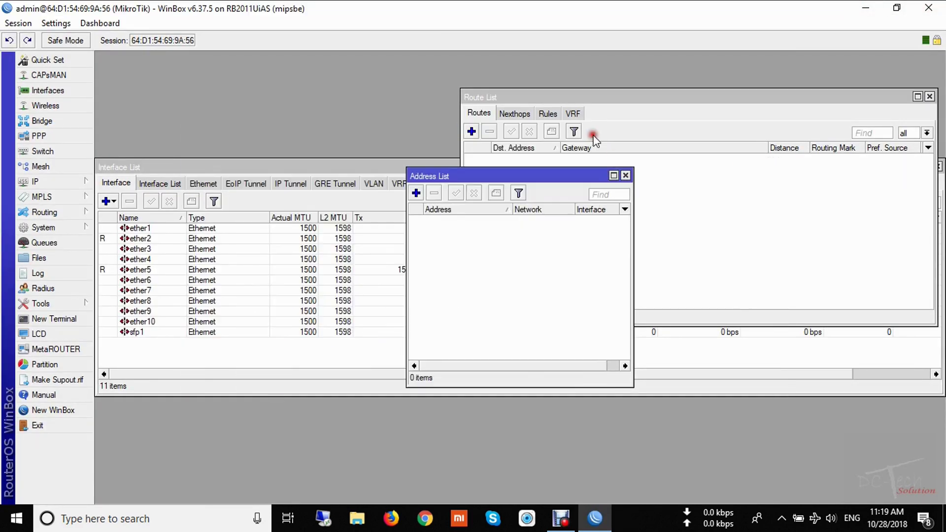
click(625, 175)
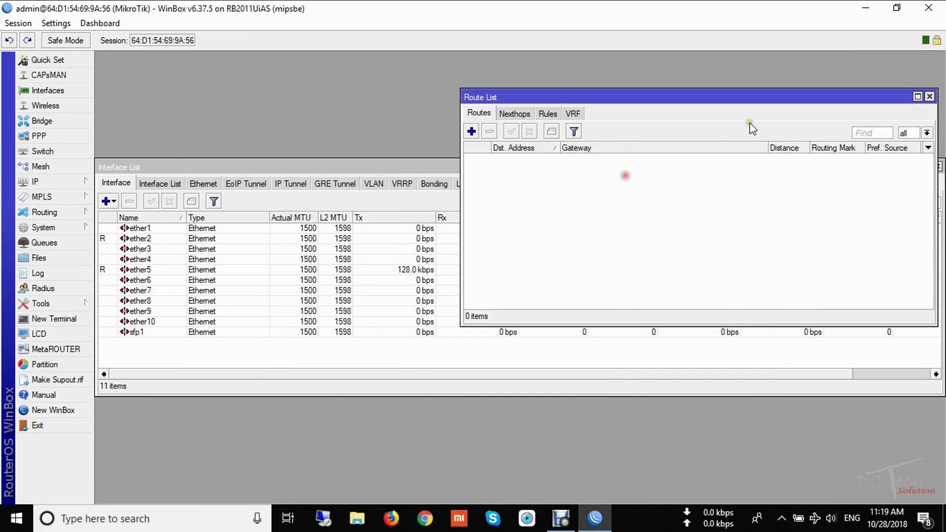
click(929, 96)
- Minimize WinBox and open the desktop Word document "How to Setup MikroTik Router With DHCP Server.docx"
click(866, 7)
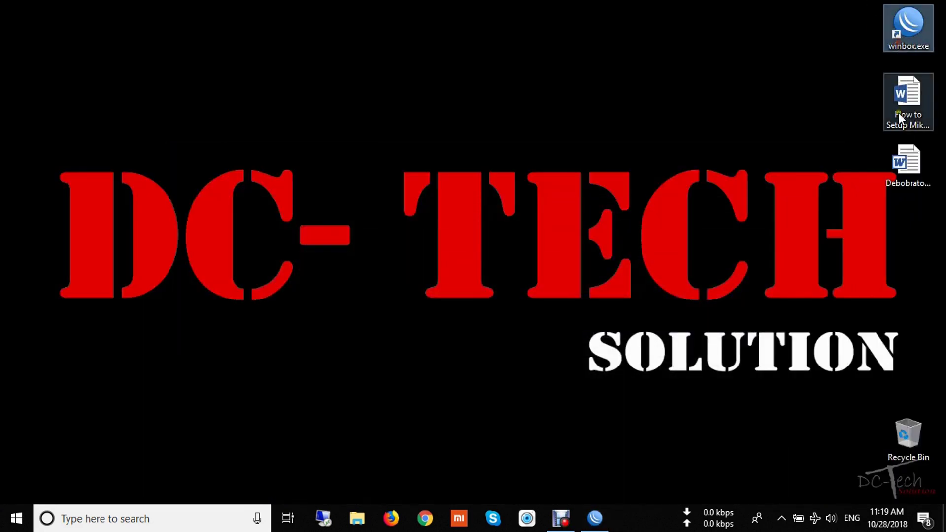
click(898, 117)
double_click(912, 106)
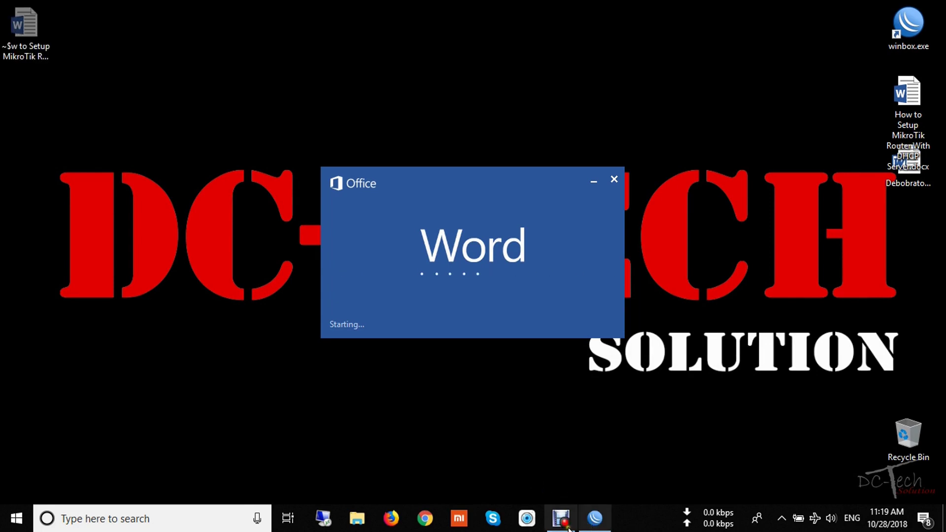
- Switch back to WinBox and add the comment "WAN" to interface ether2
click(595, 518)
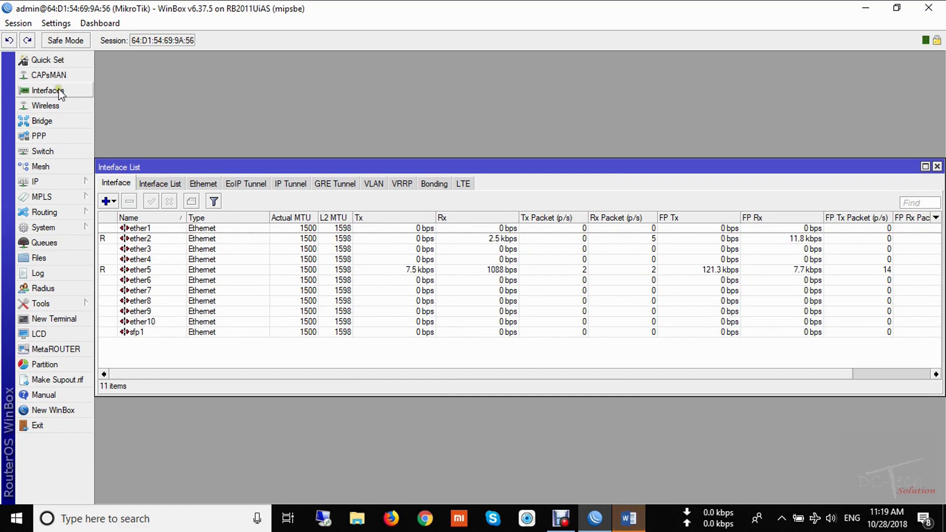
right_click(143, 241)
click(206, 441)
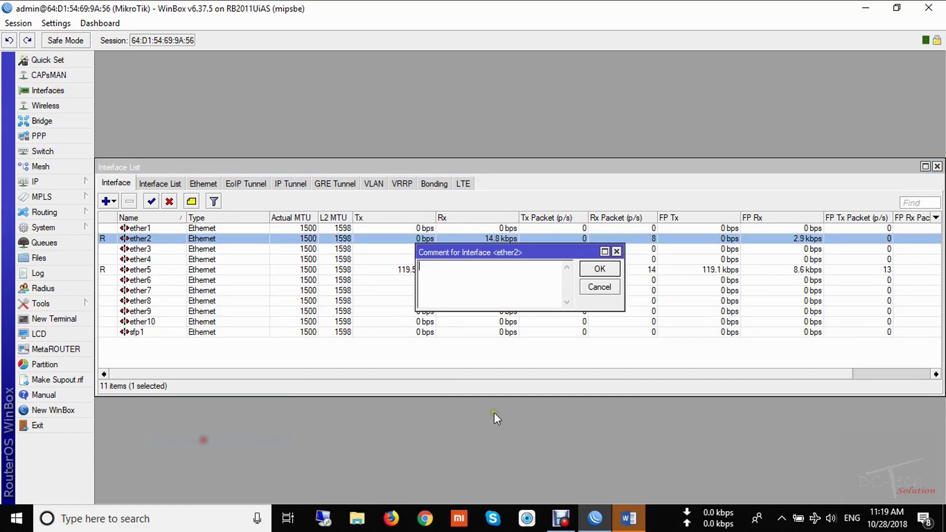
text(WAN)
key(Return)
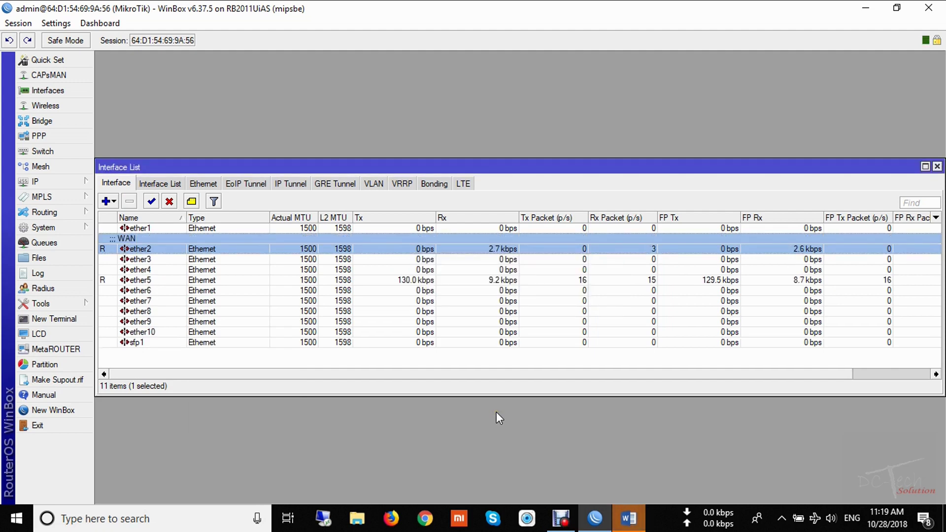
- Add the comment "LAN" to interface ether5
right_click(140, 281)
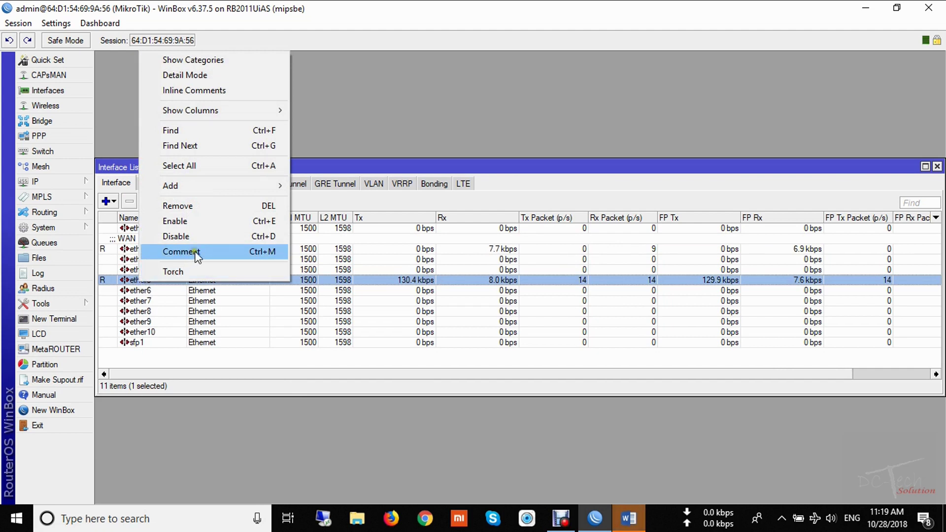
click(192, 252)
text(LAN)
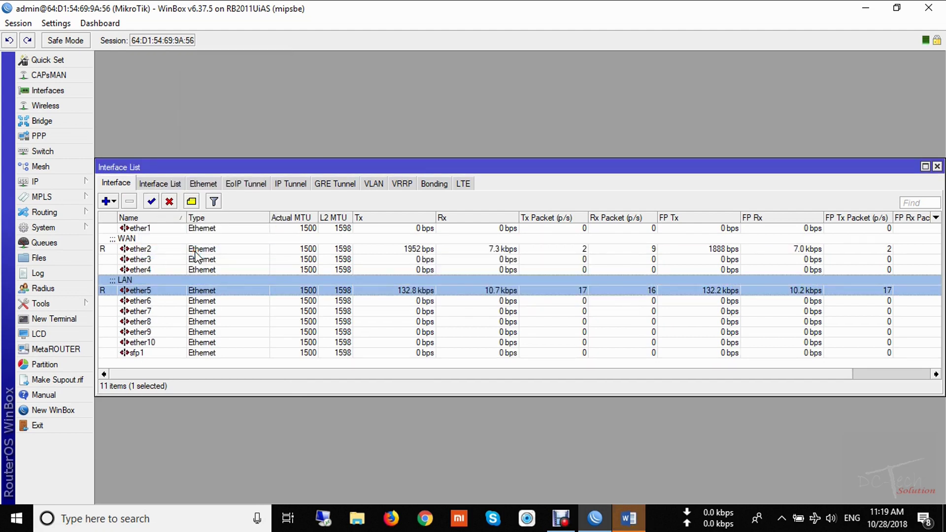
key(Return)
- Switch to the Word document and copy the provider-given IP 192.168.110.141/24
click(628, 519)
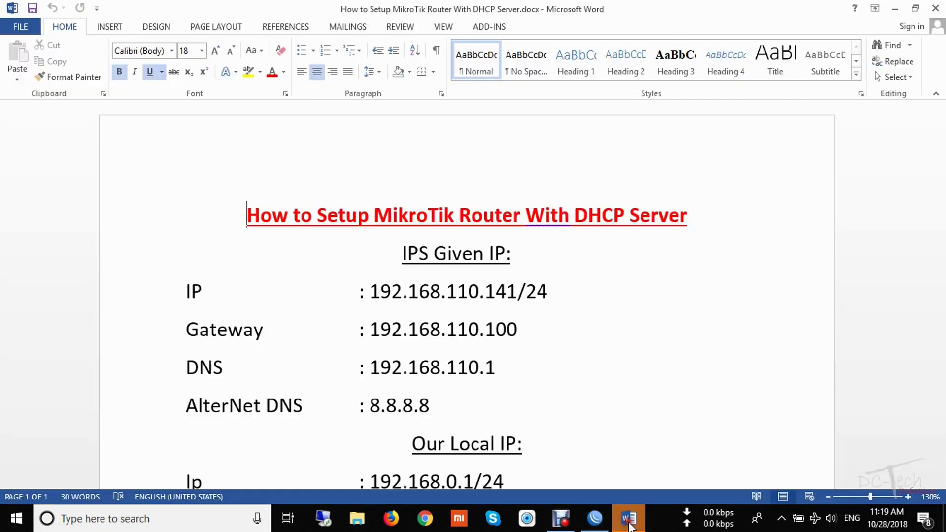
drag(371, 291, 542, 286)
key(ctrl+c)
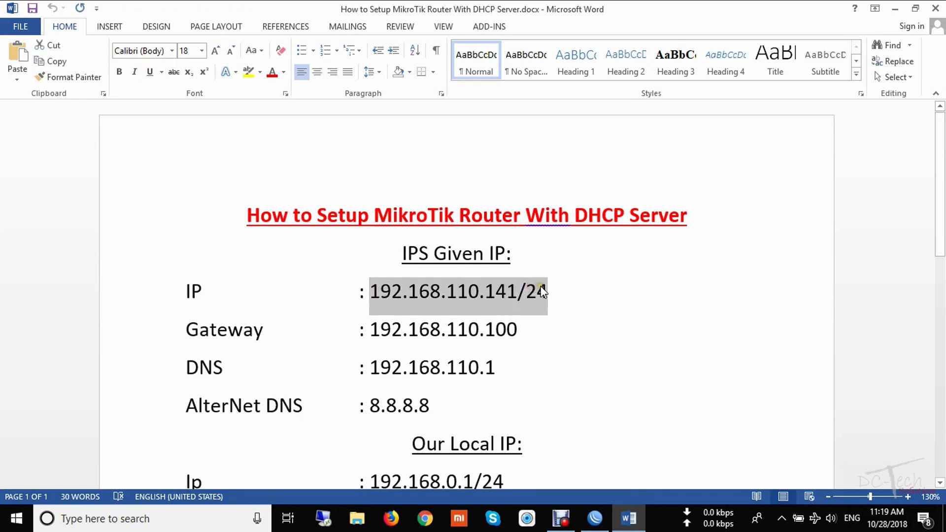
- Back in WinBox, add the IP address 192.168.110.141/24 on interface ether2 and apply it
key(alt+Tab)
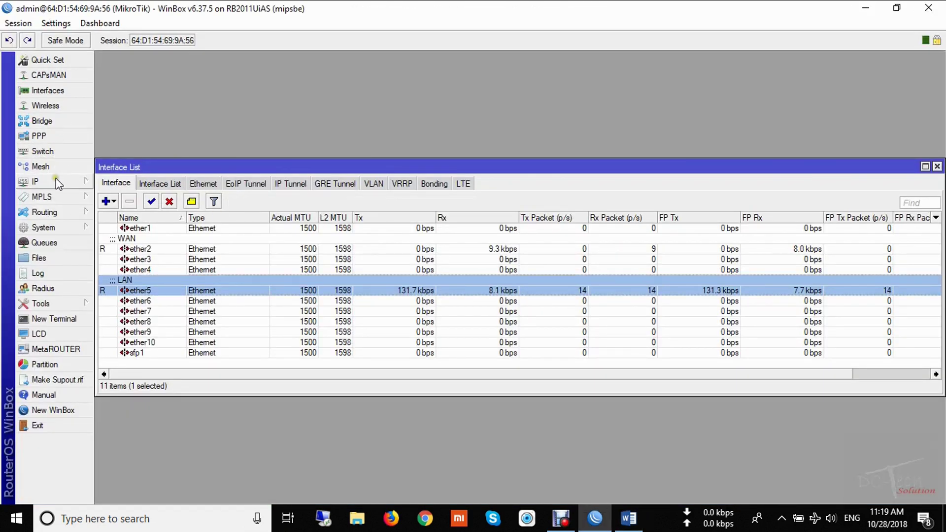
click(35, 182)
click(116, 172)
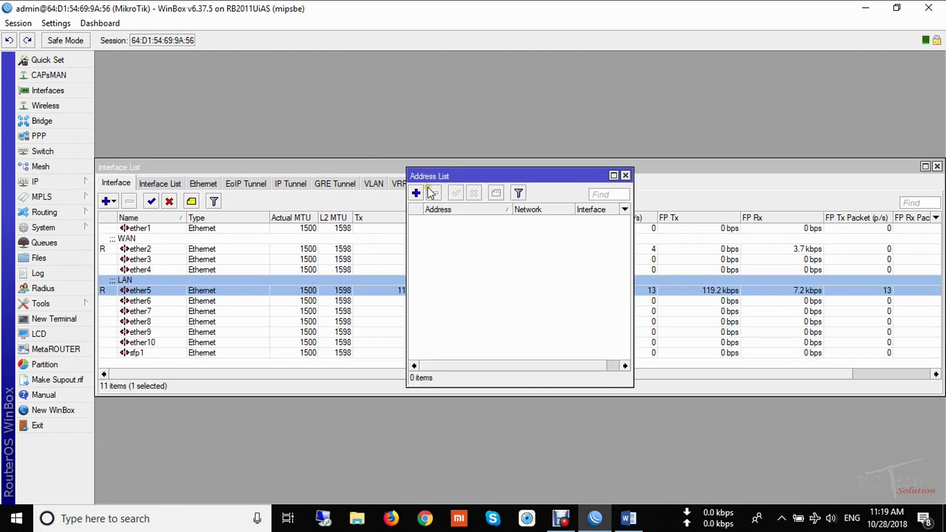
click(416, 192)
key(ctrl+v)
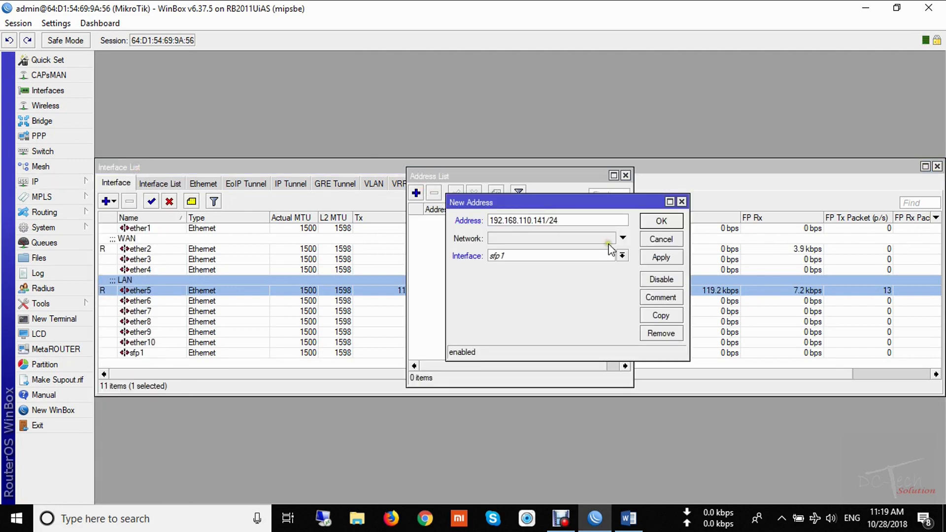
click(622, 255)
click(516, 277)
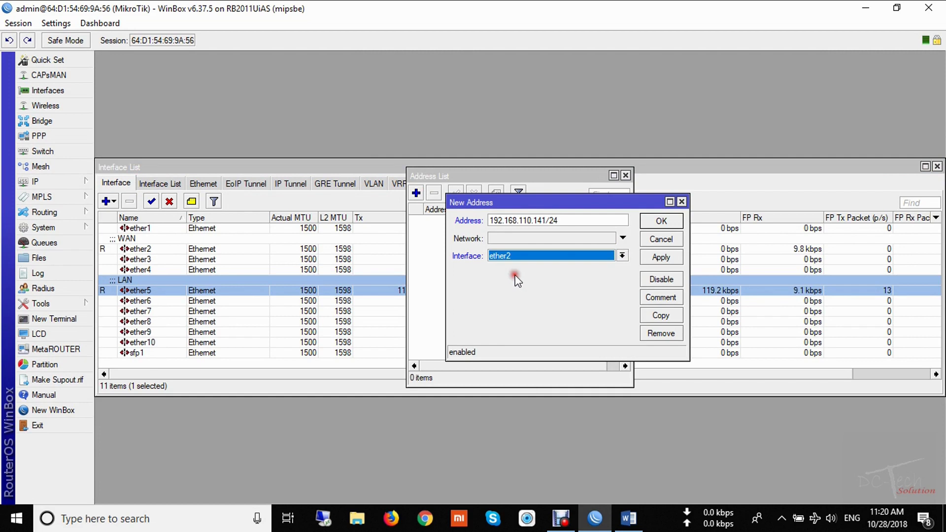
click(661, 258)
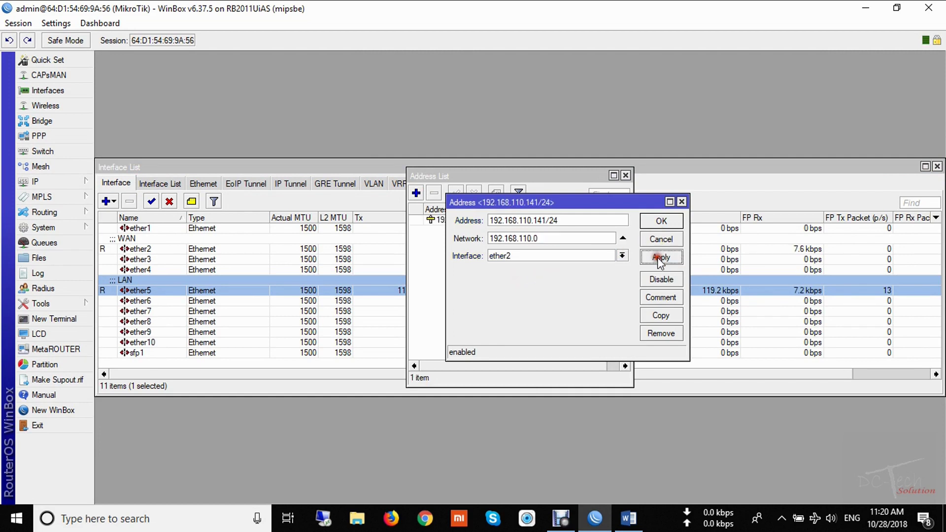
click(661, 221)
- Copy the gateway address 192.168.110.100 from the Word document and return to WinBox
key(alt+Tab)
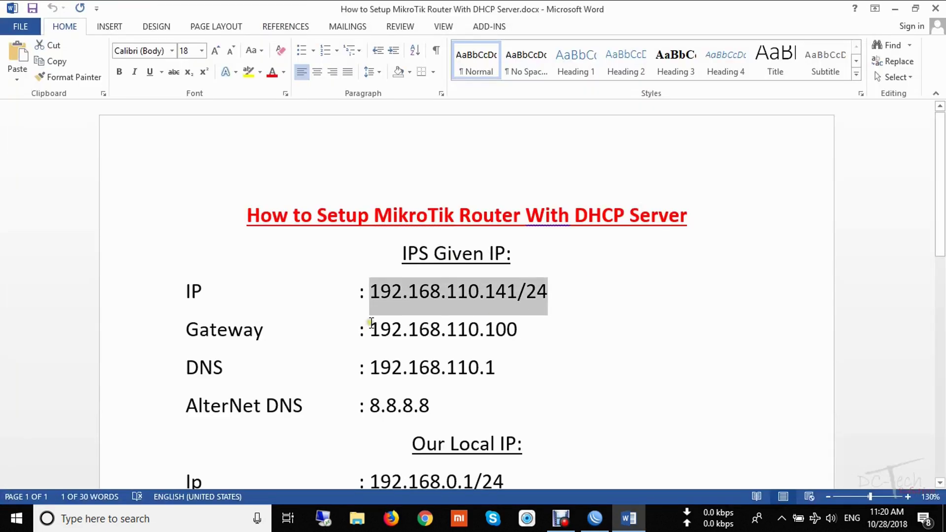
drag(373, 329, 506, 329)
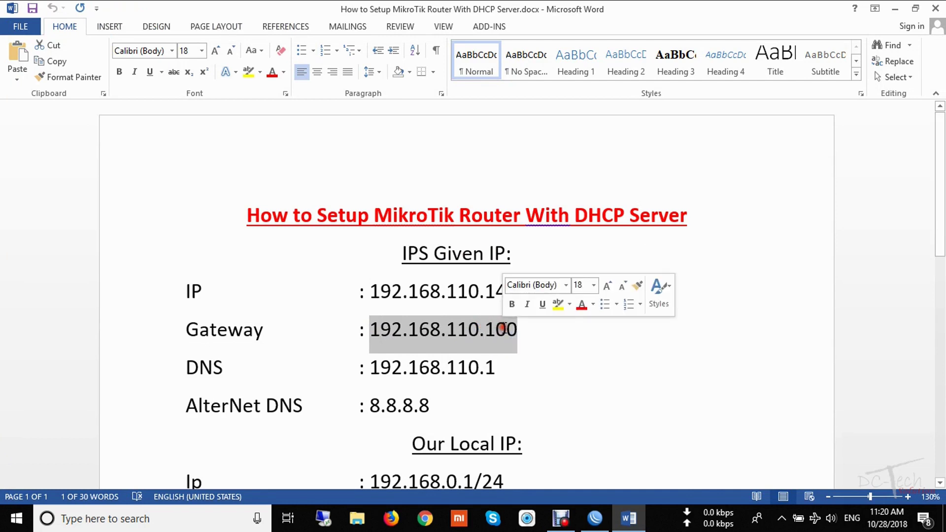
key(alt+Tab)
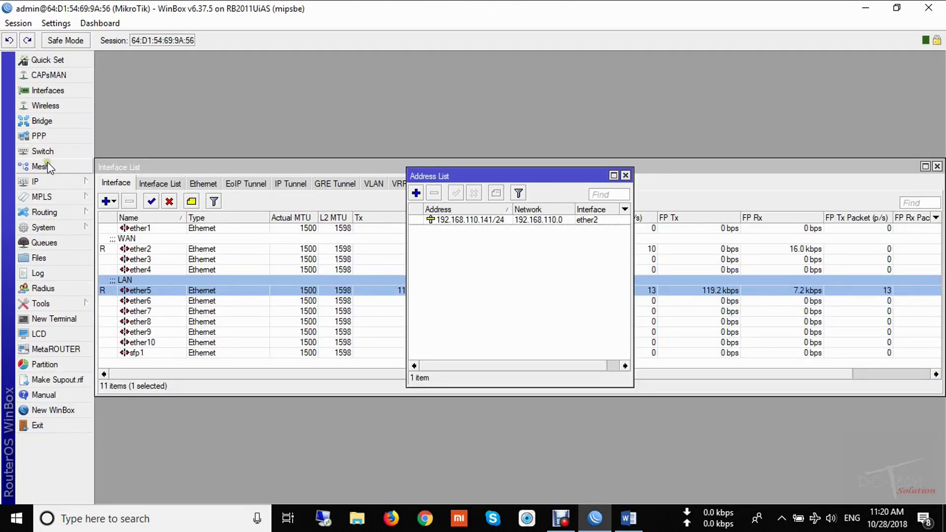
- Add a default route for destination 0.0.0.0/0 with gateway 192.168.110.100 and save it
click(50, 181)
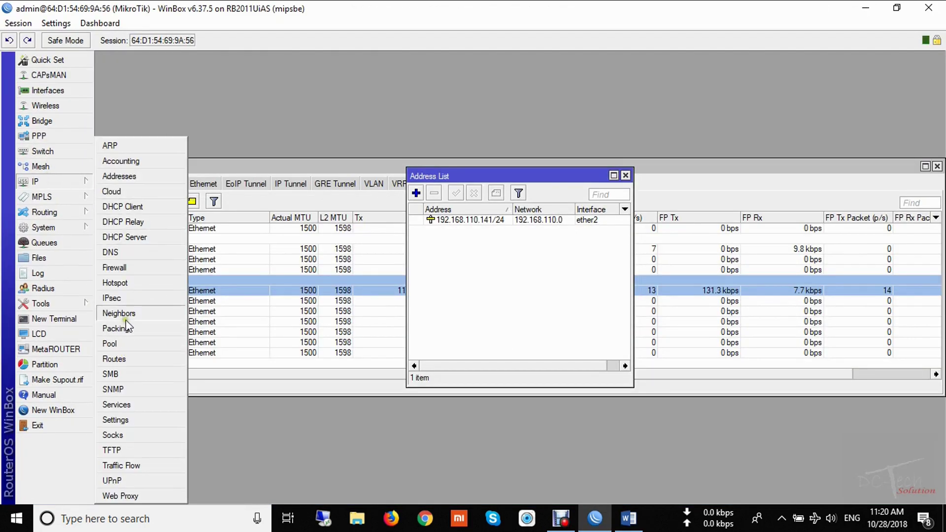
click(132, 361)
click(472, 131)
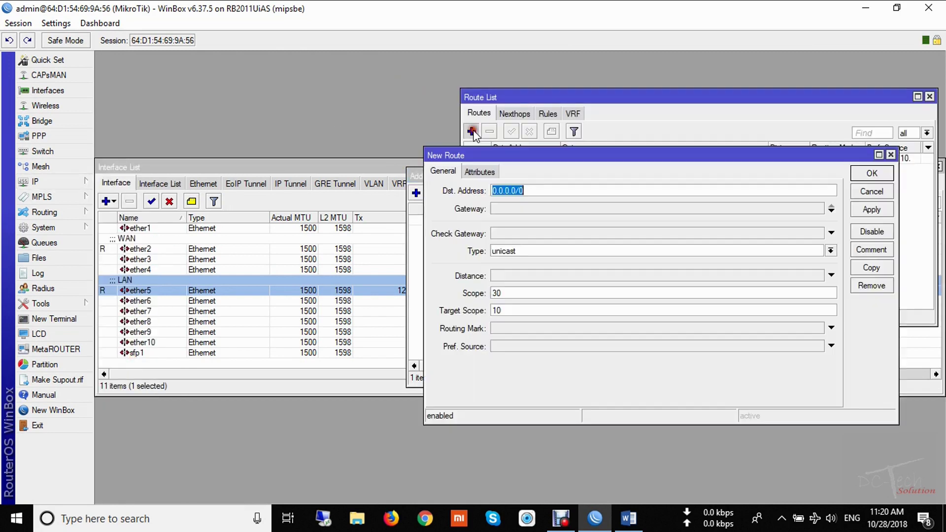
click(546, 209)
text(192.168.110.100)
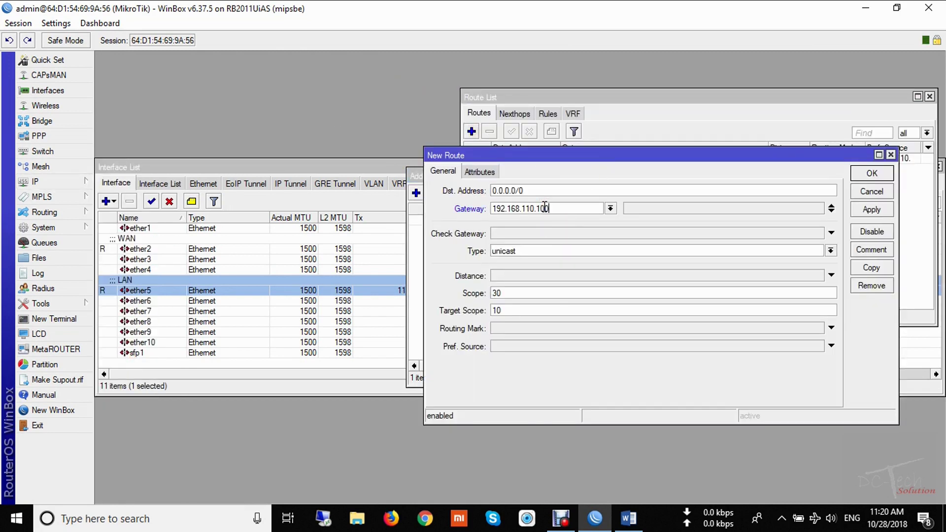
click(871, 211)
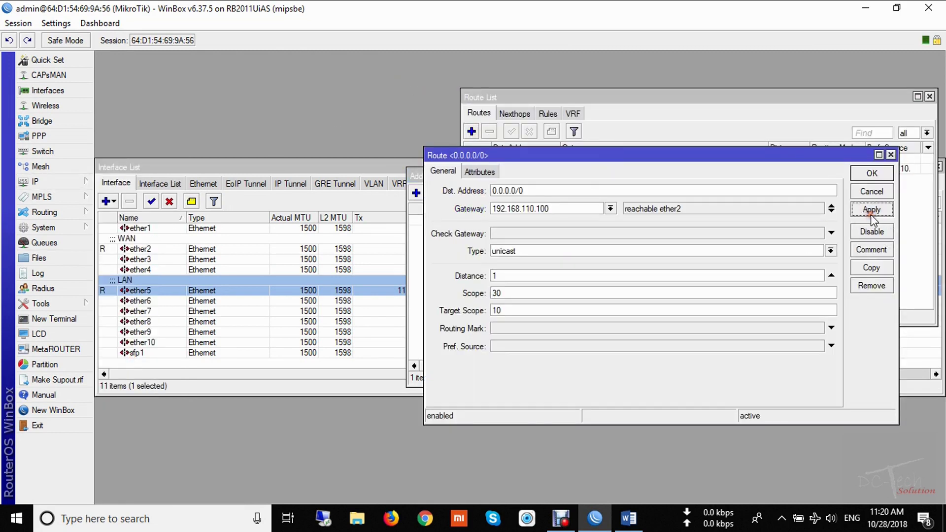
click(879, 174)
- Copy the DNS address 192.168.110.1 from the Word document and enter it as the DNS server in WinBox's DNS settings
key(alt+Tab)
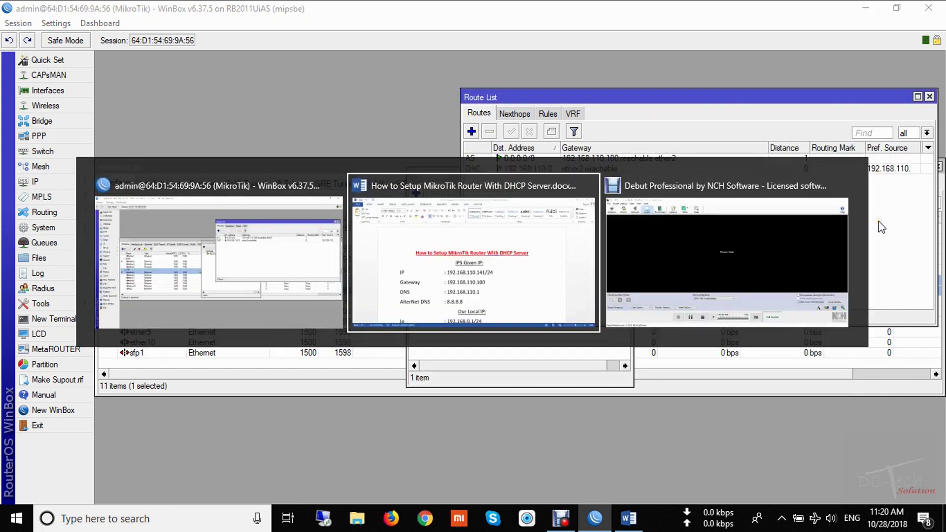
drag(375, 367, 500, 362)
key(alt+Tab)
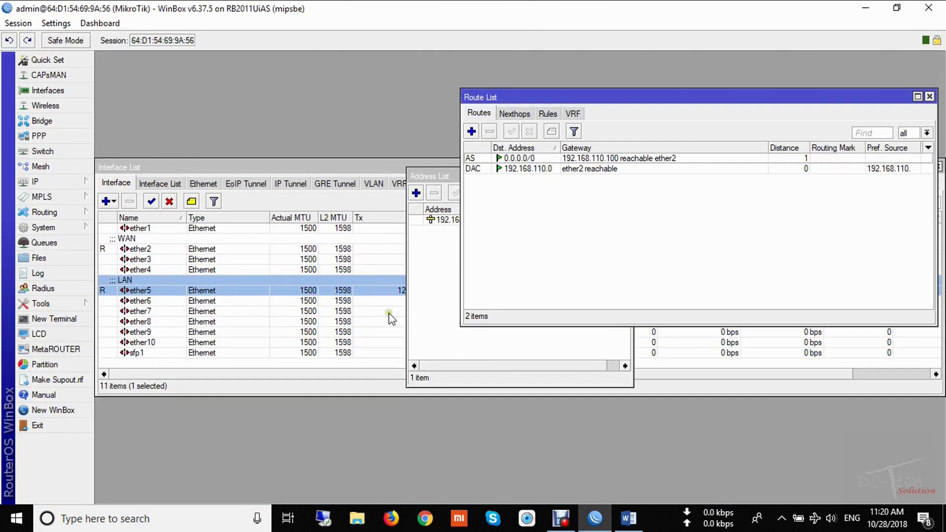
click(74, 185)
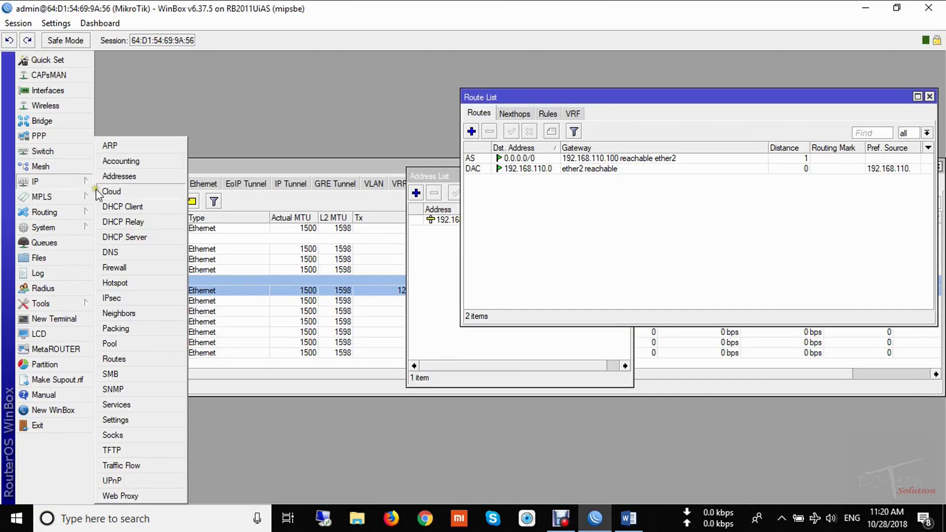
click(112, 252)
click(518, 205)
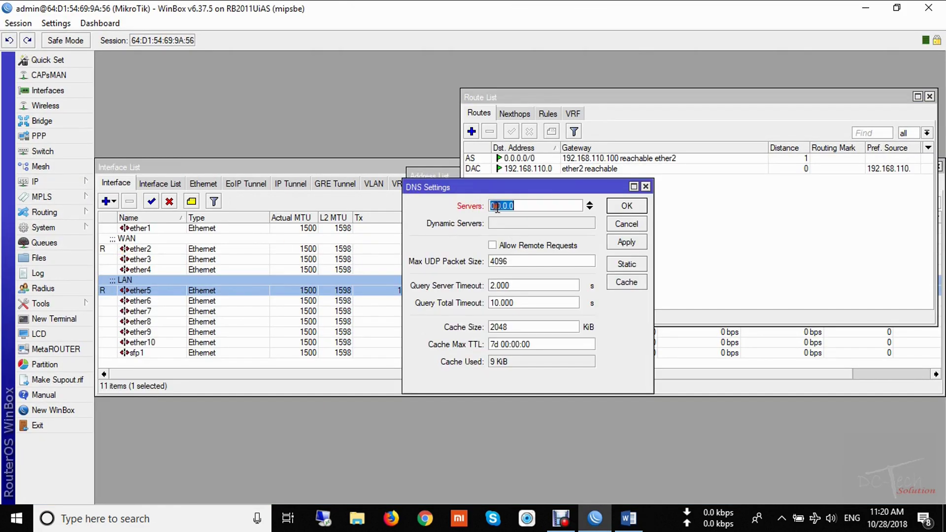
key(ctrl+v)
- Copy the alternate DNS 8.8.8.8 from the Word document, add it as the second DNS server in WinBox and save the settings
key(alt+Tab)
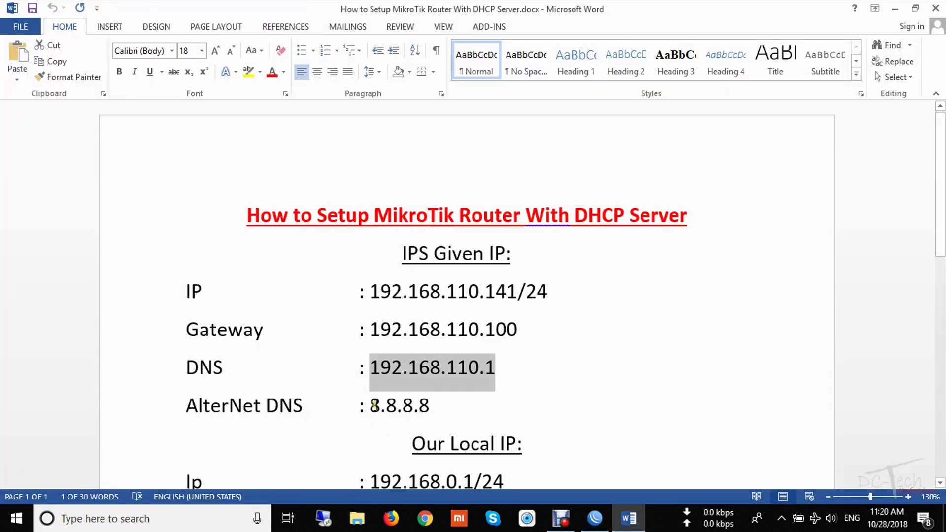
drag(373, 401, 443, 410)
key(ctrl+c)
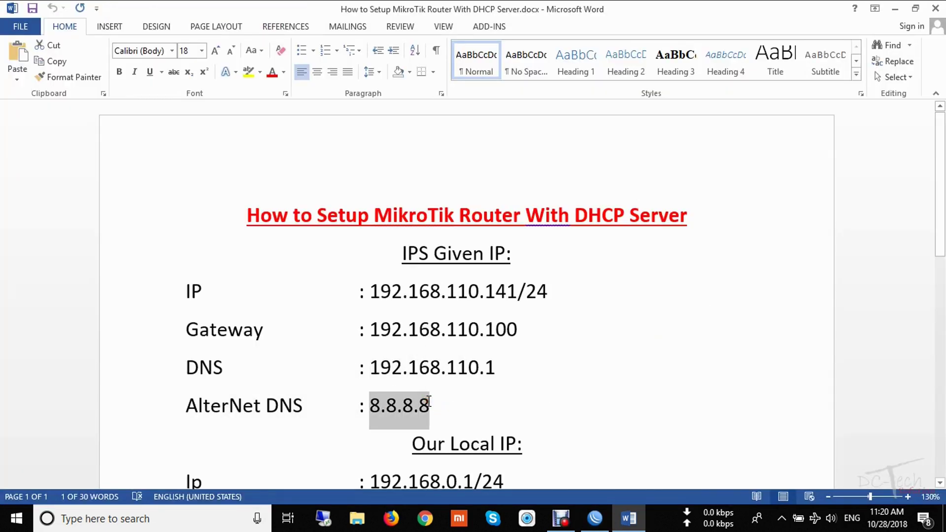
key(alt+Tab)
click(590, 208)
click(582, 224)
key(ctrl+v)
click(626, 242)
click(625, 206)
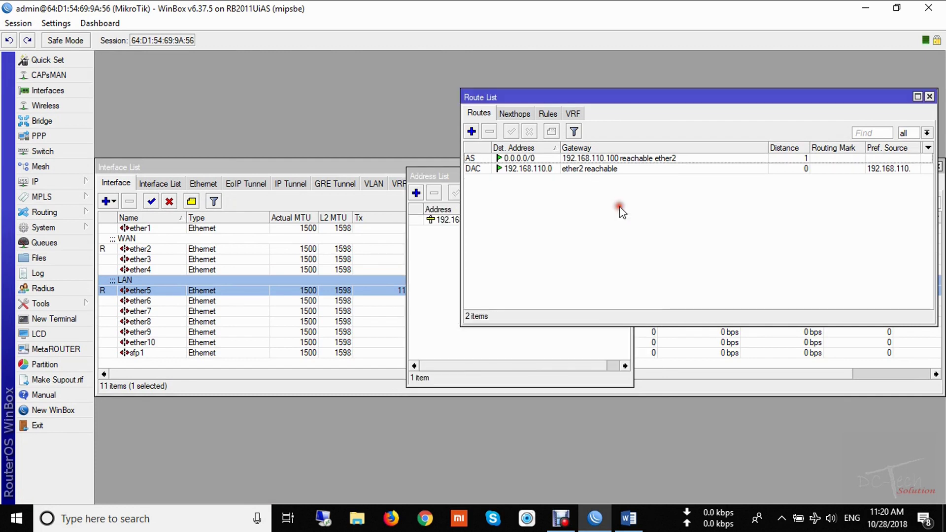
- Copy the local IP 192.168.0.1/24 from the Word document and return to WinBox
key(alt+Tab)
scroll(448, 444, down, 3)
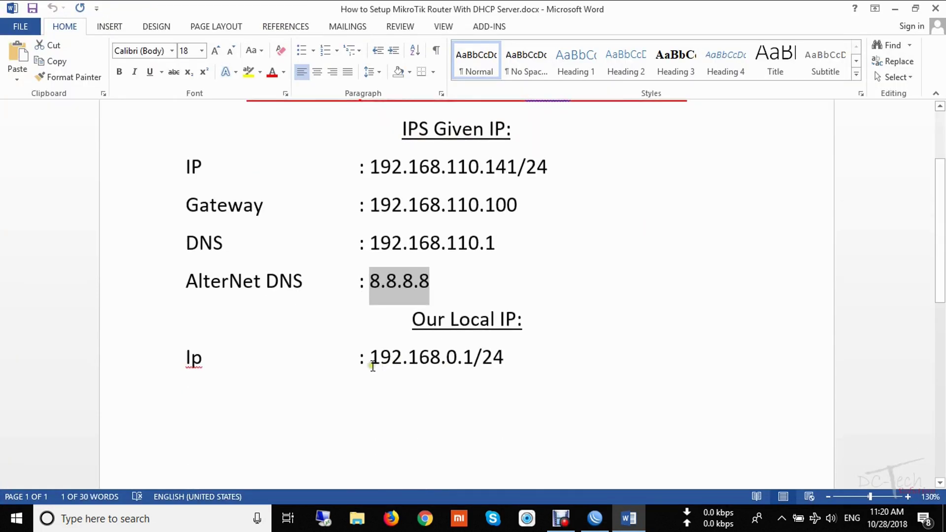
drag(376, 360, 492, 358)
key(ctrl+c)
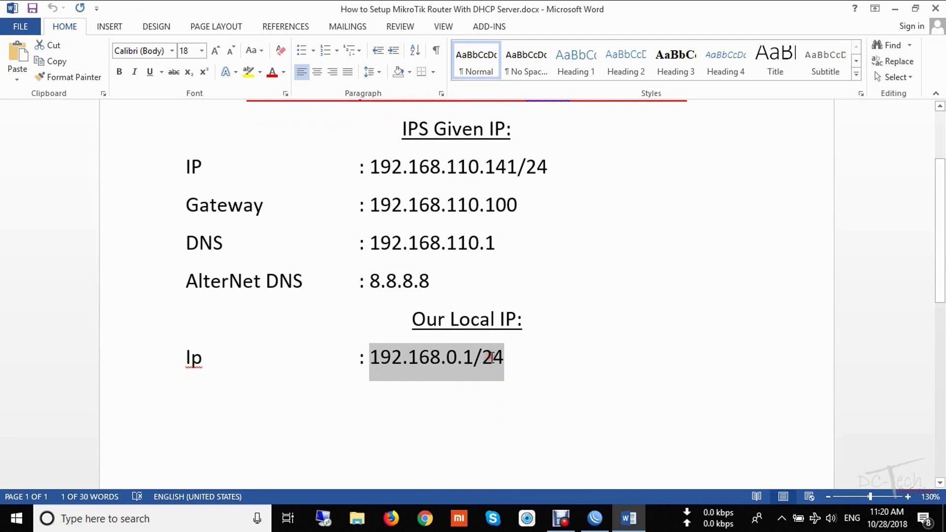
key(alt+Tab)
- Add the IP address 192.168.0.1/24 on interface ether5 and save it
click(69, 181)
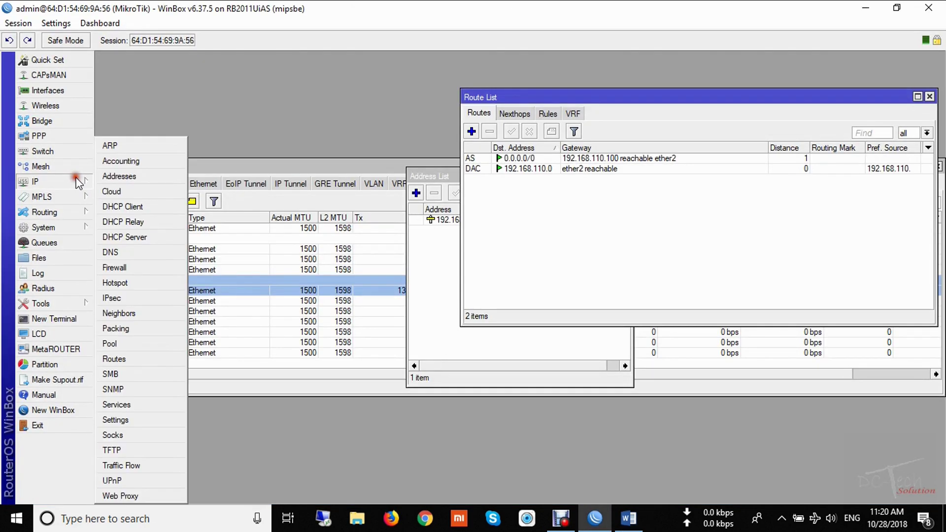
click(166, 179)
click(417, 193)
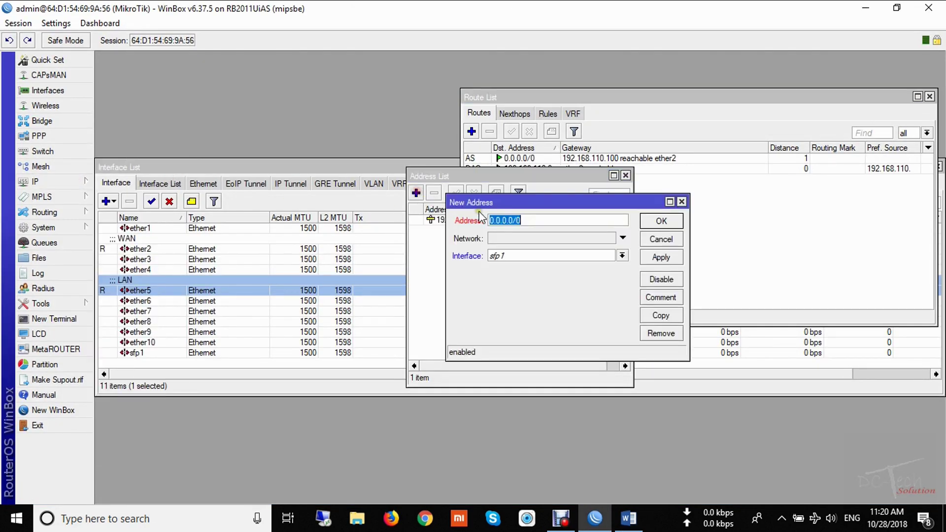
key(ctrl+v)
click(524, 255)
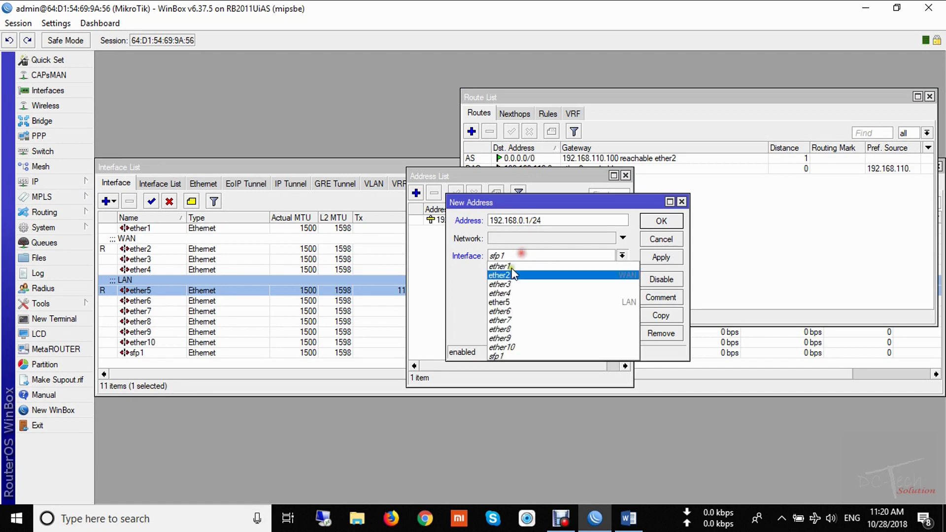
click(500, 302)
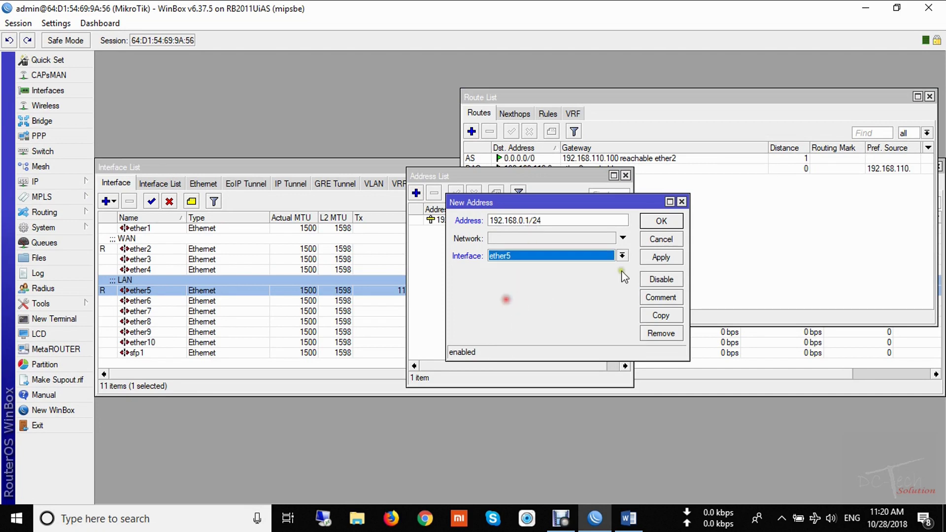
click(660, 257)
click(659, 223)
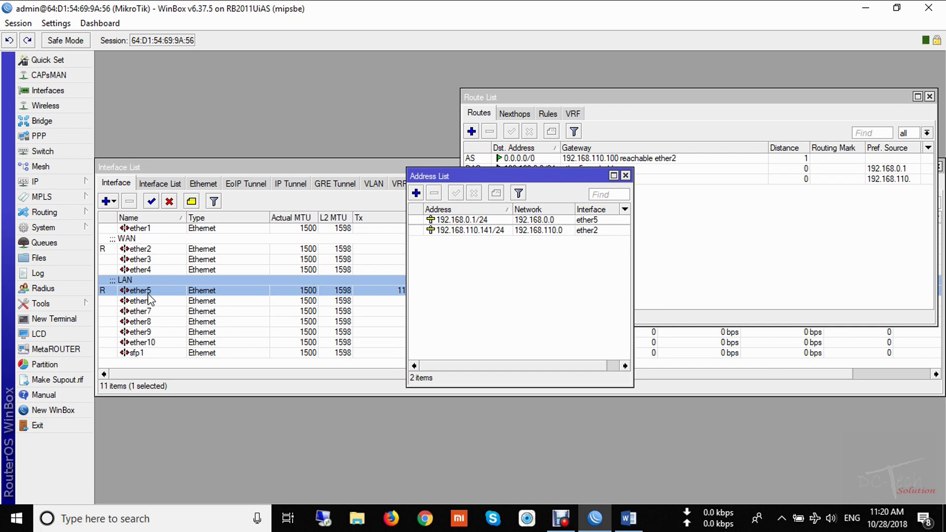
- Test the internet connection by running "ping 8.8.8.8" in a new router terminal
click(59, 319)
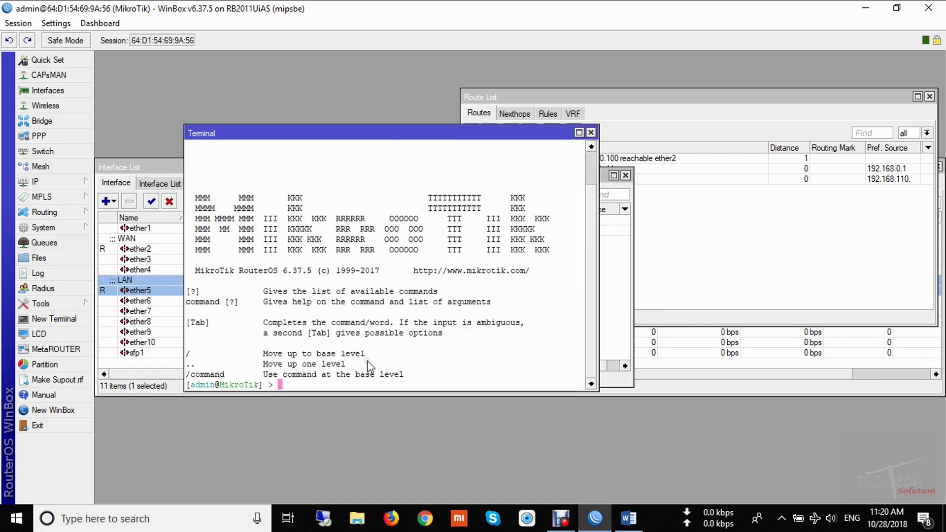
text(ping 8.8.8.8)
key(Return)
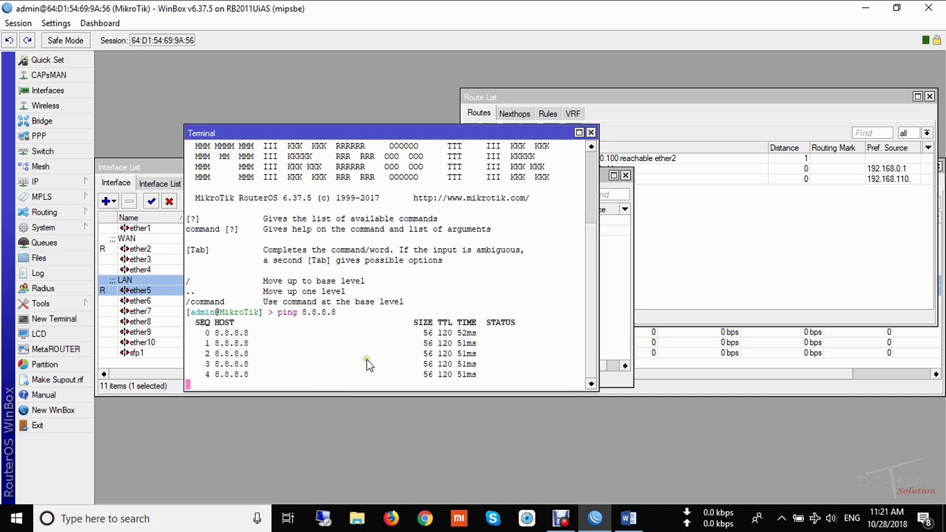
- Start the DHCP server setup and choose ether5 as the DHCP server interface
click(49, 183)
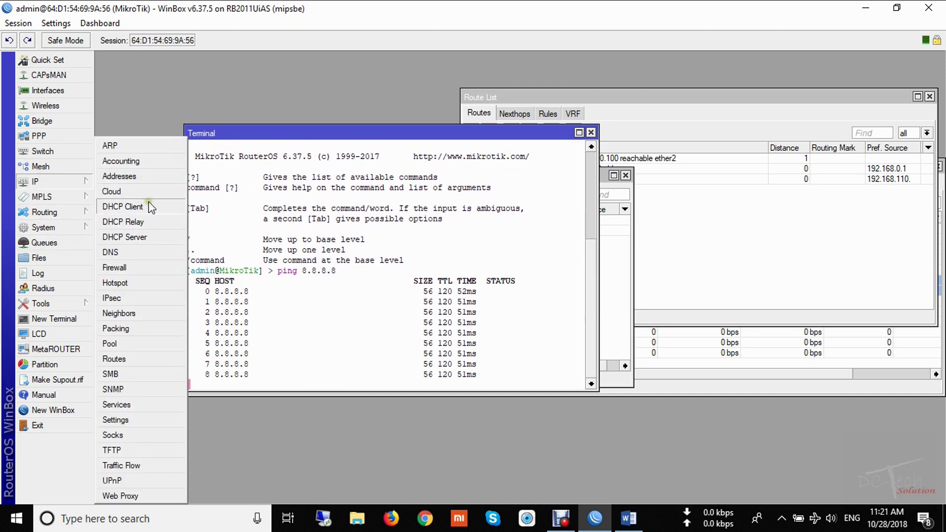
click(124, 237)
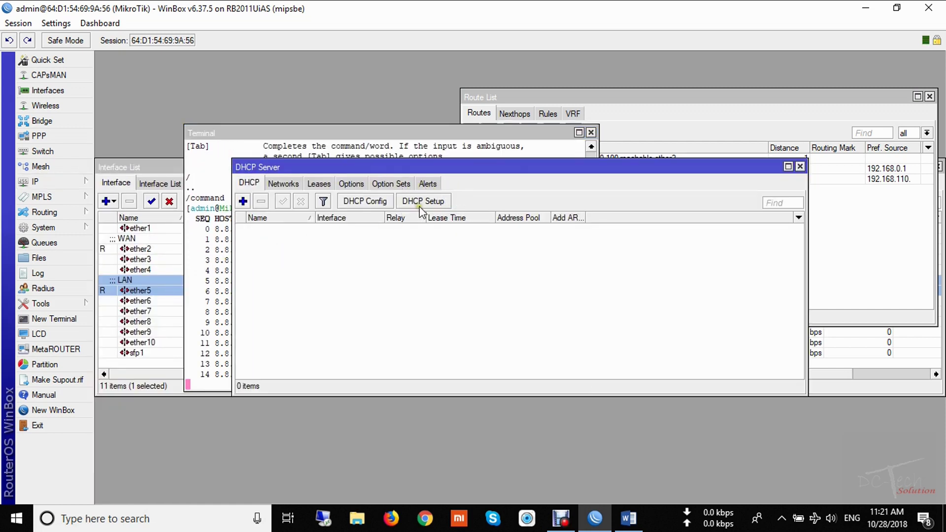
click(431, 202)
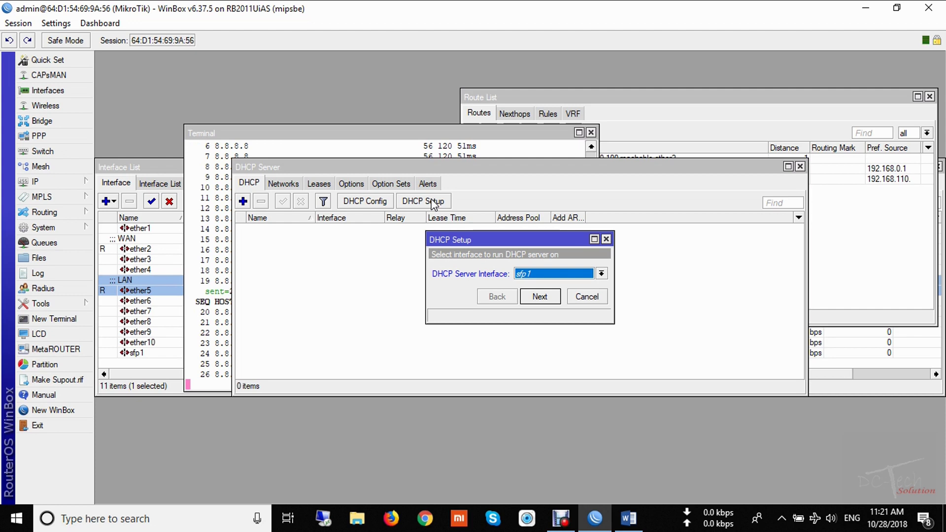
click(550, 273)
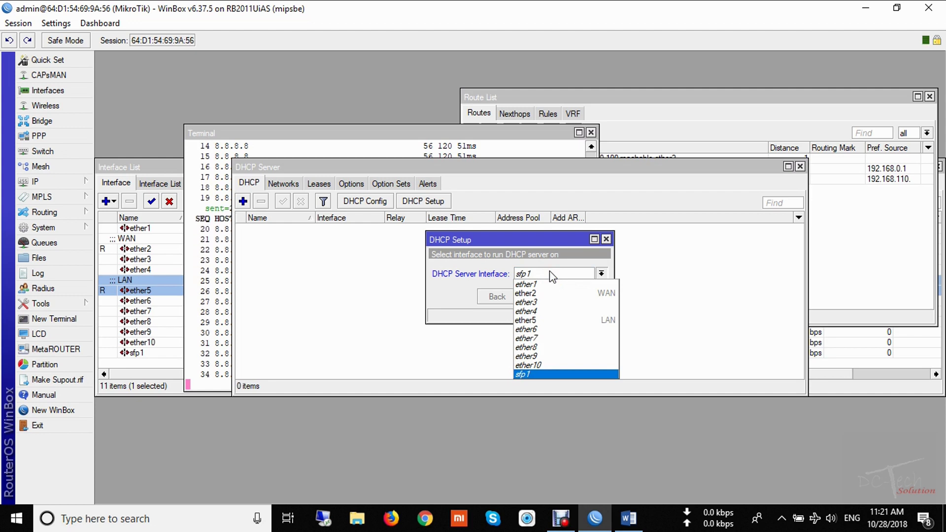
click(556, 321)
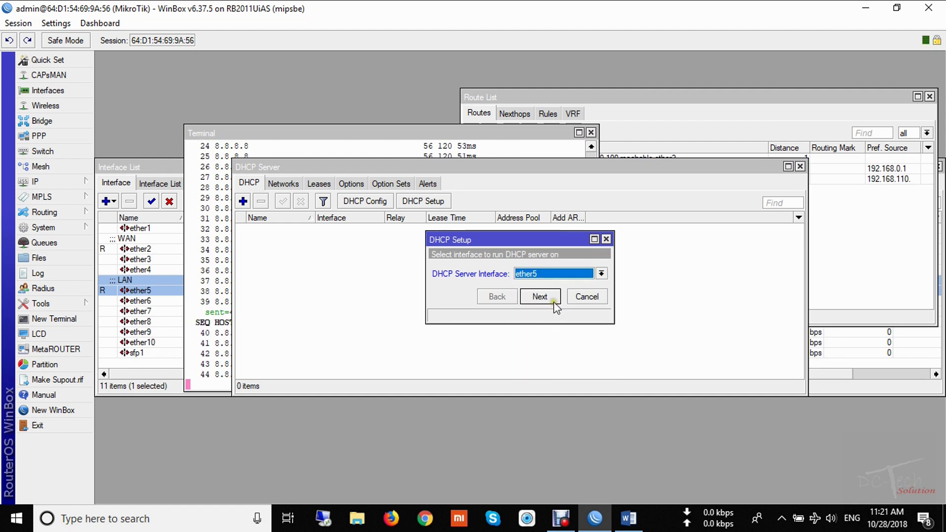
click(551, 298)
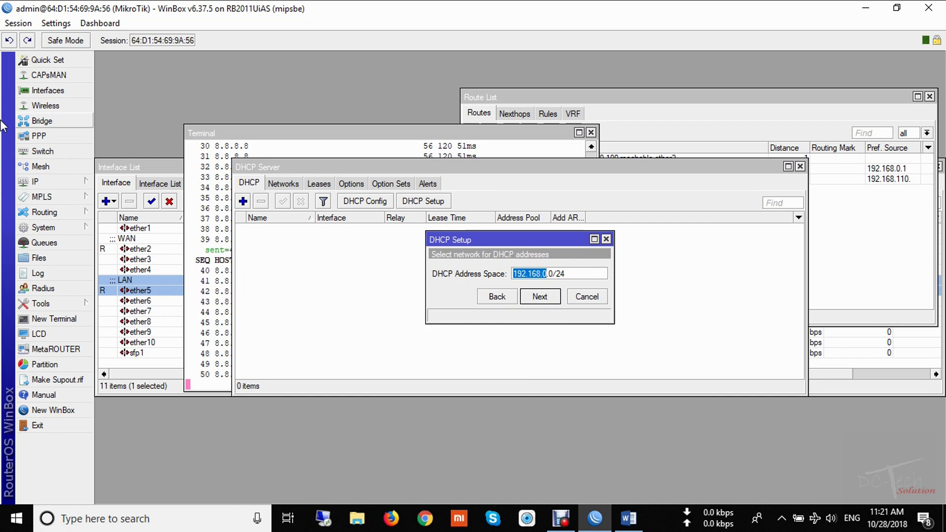
- Check the address and network assigned to ether5 in the address list and close the list
click(36, 182)
click(119, 176)
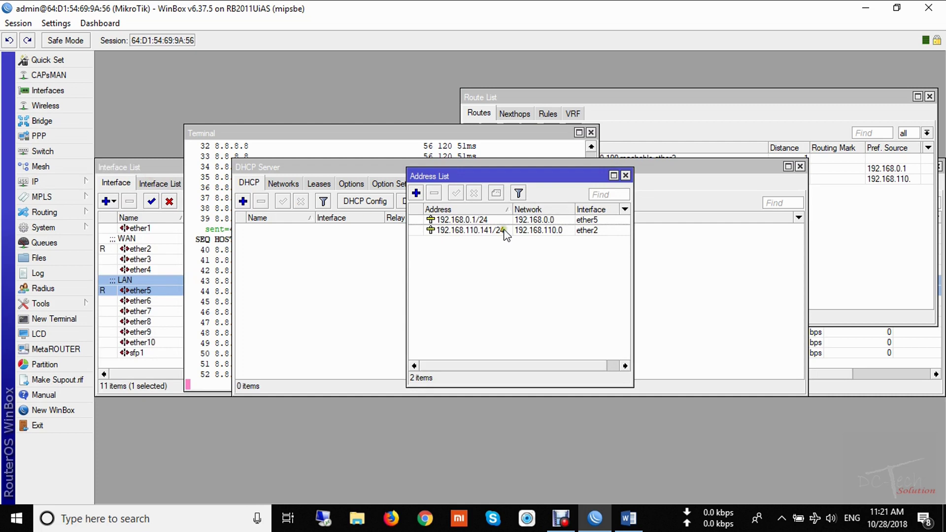
click(467, 221)
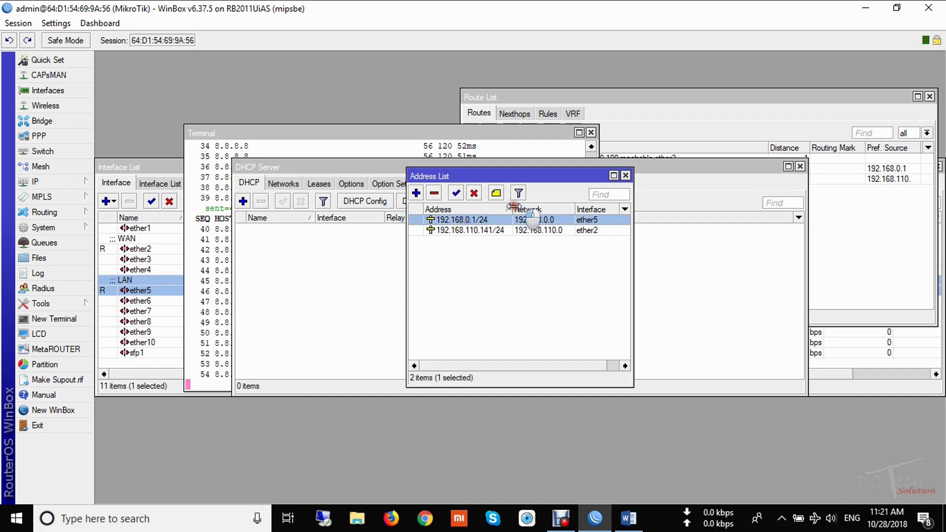
drag(512, 209, 517, 210)
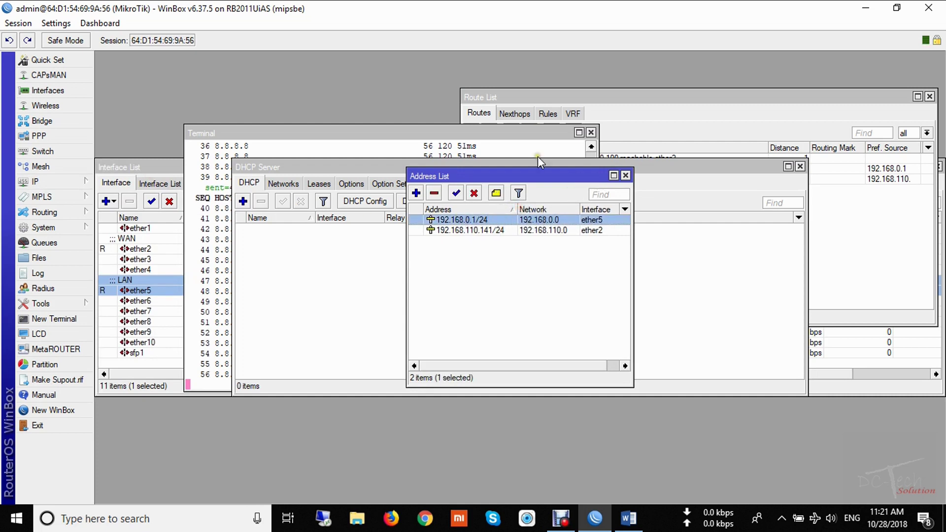
click(626, 176)
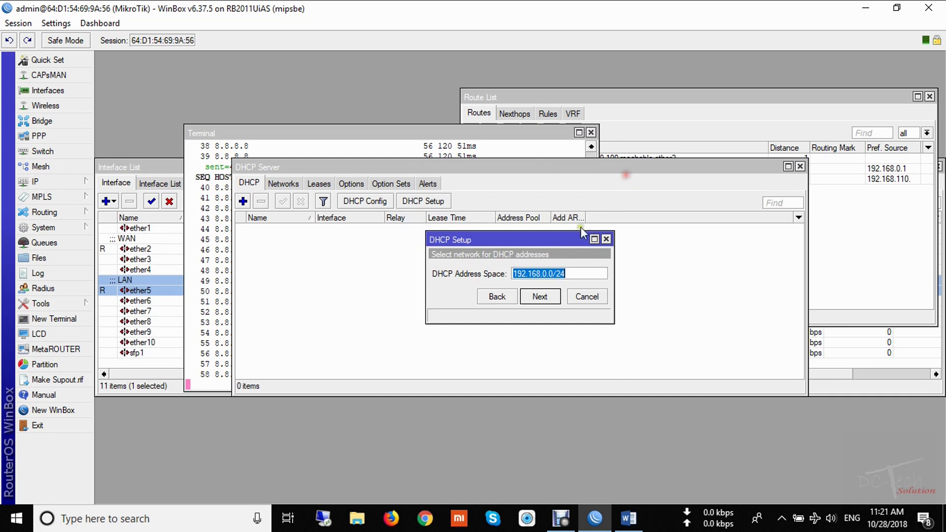
- Accept the DHCP address space 192.168.0.0/24, gateway 192.168.0.1 and address pool 192.168.0.2-192.168.0.254
click(533, 294)
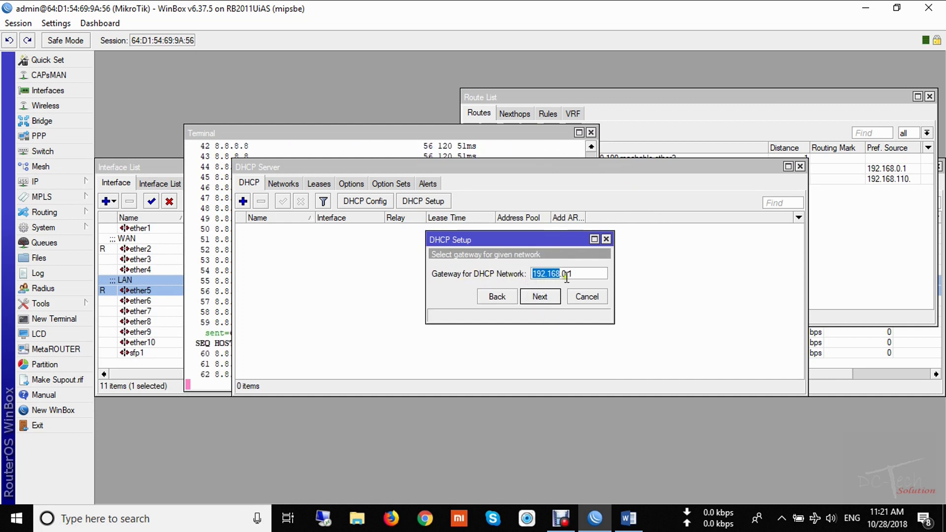
click(546, 297)
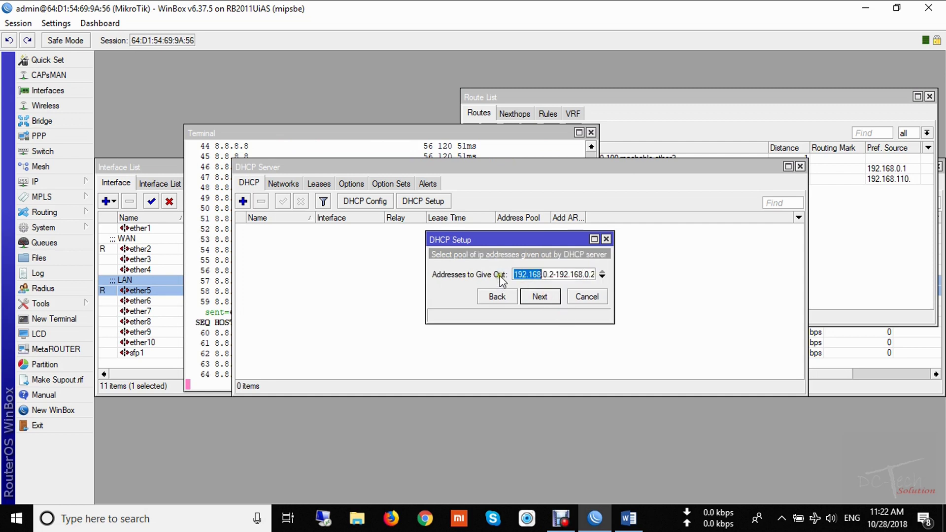
drag(559, 274, 598, 295)
click(582, 275)
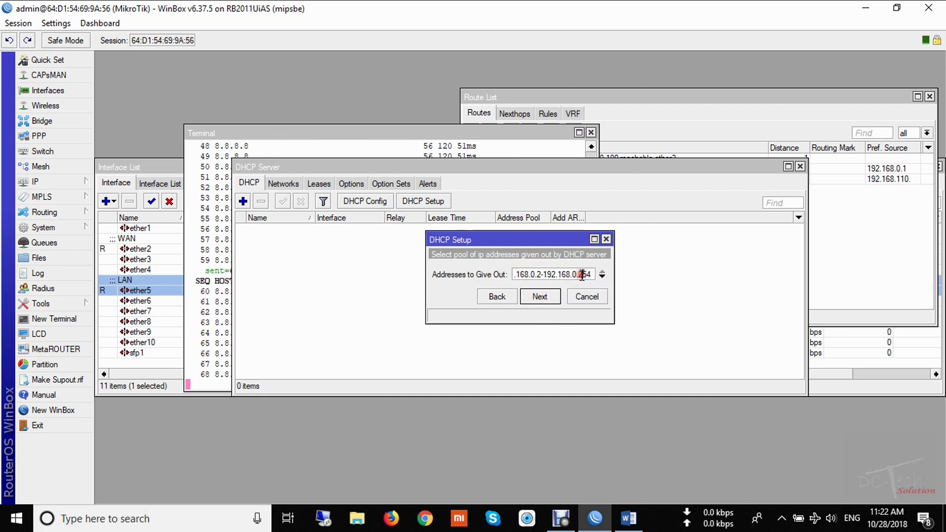
click(536, 297)
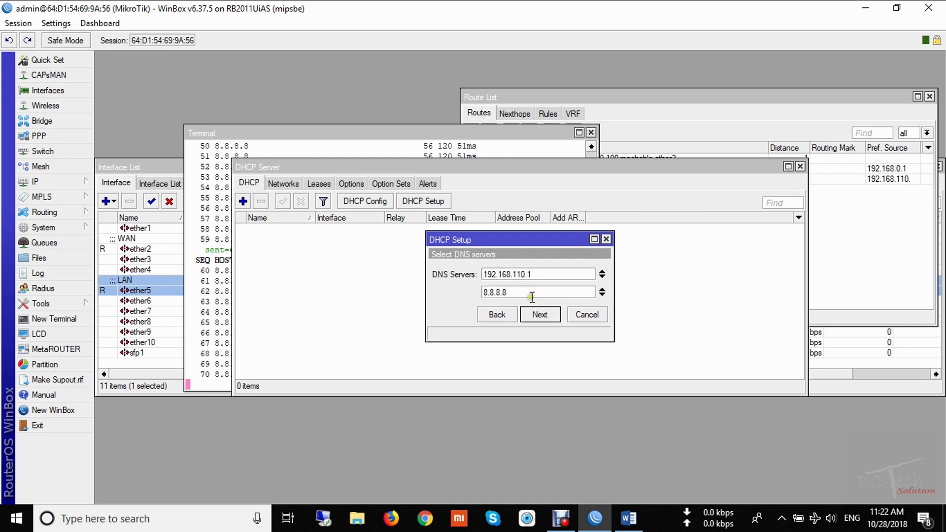
- Check the router's DNS settings and accept 192.168.110.1 and 8.8.8.8 as the DNS servers in the DHCP setup
click(36, 184)
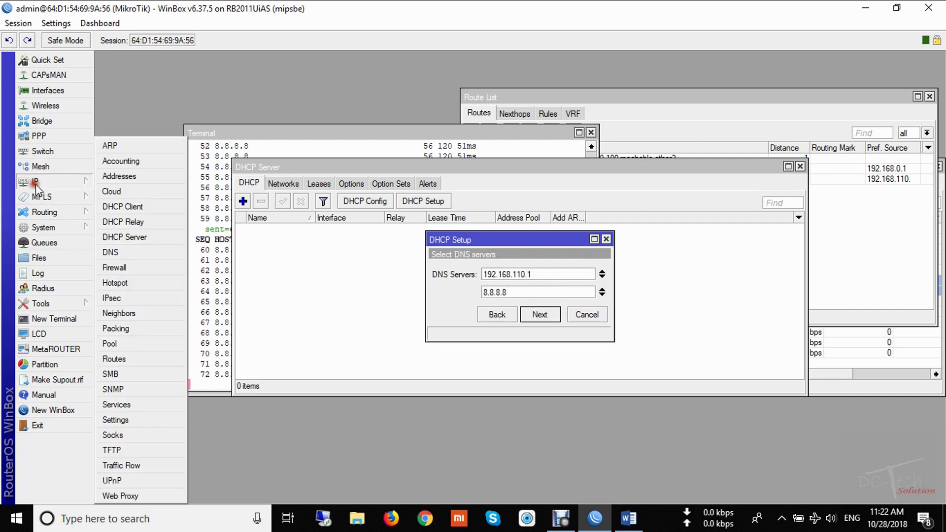
click(110, 252)
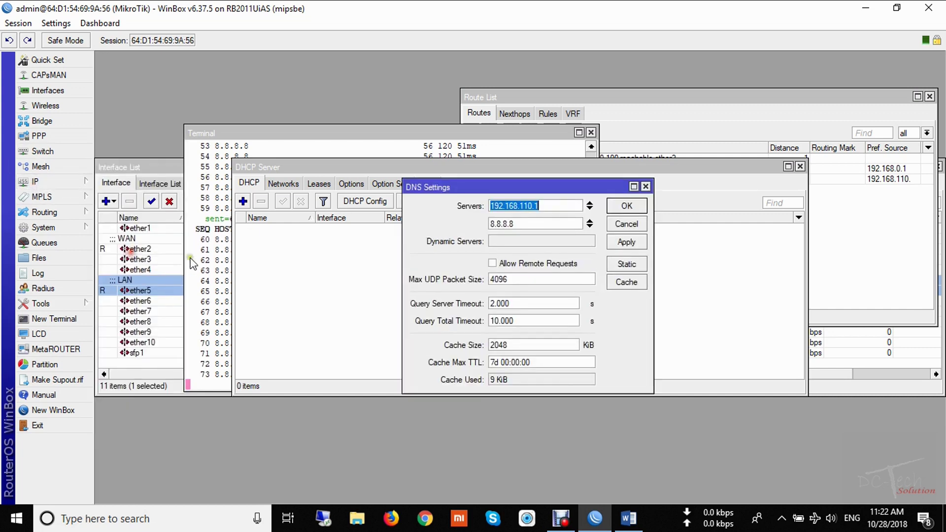
click(645, 186)
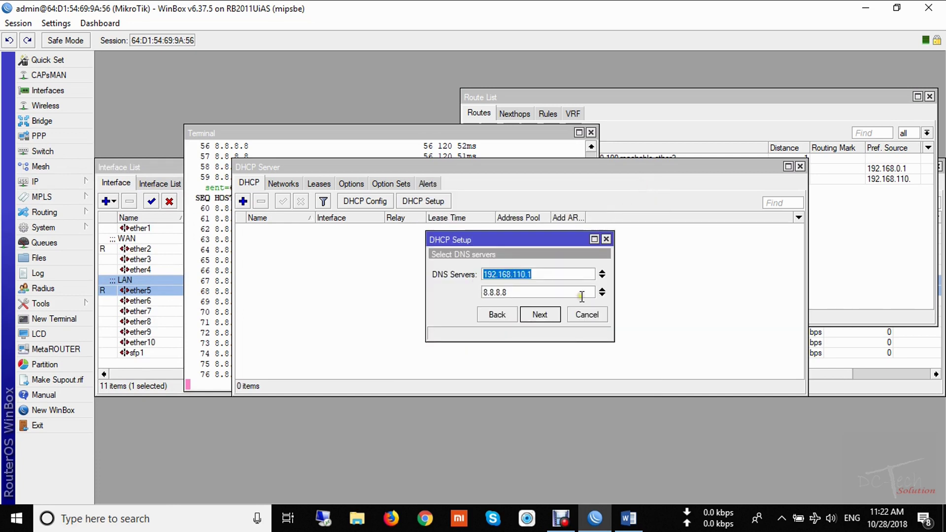
click(540, 316)
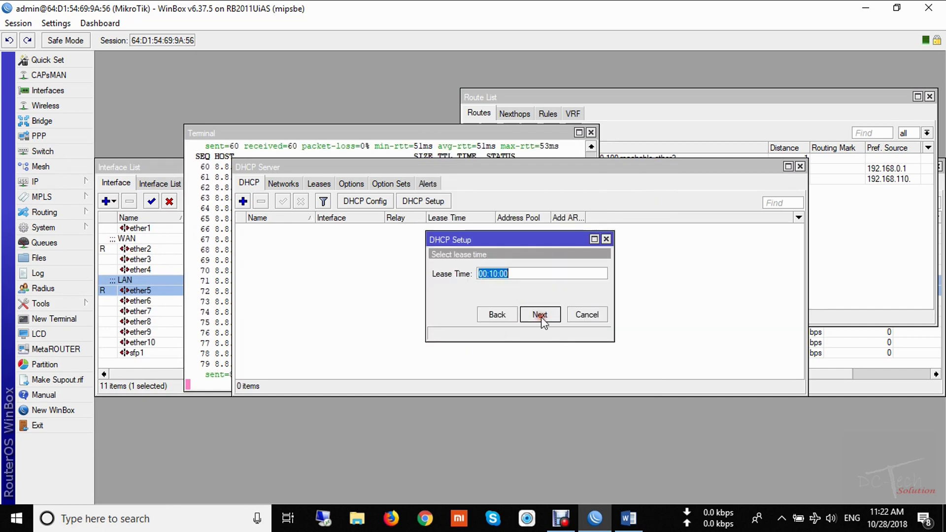
- Accept the DHCP lease time of 00:10:00 and finish the DHCP server setup
click(494, 273)
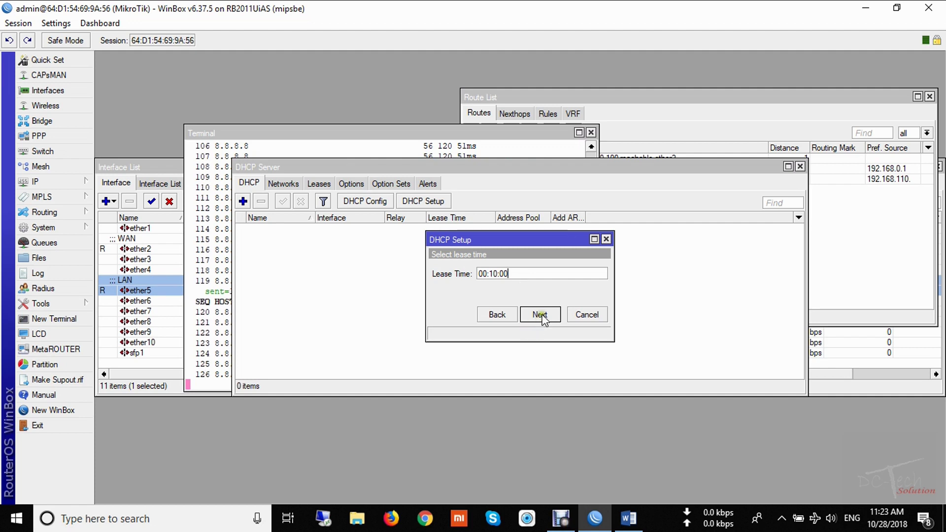
click(493, 274)
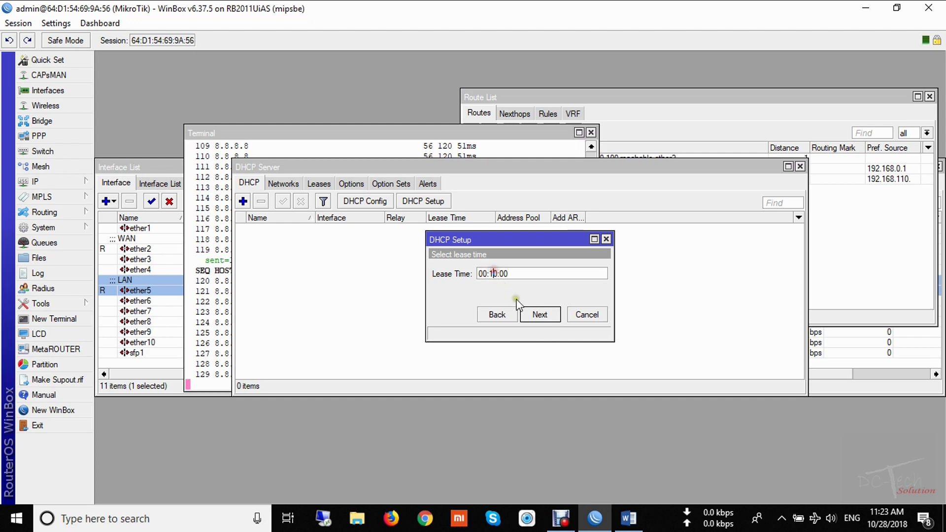
click(540, 315)
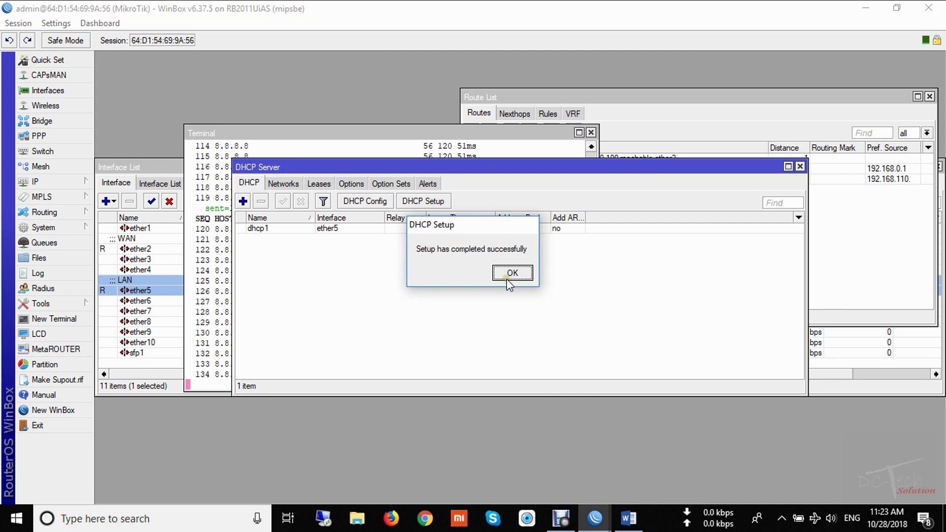
click(507, 276)
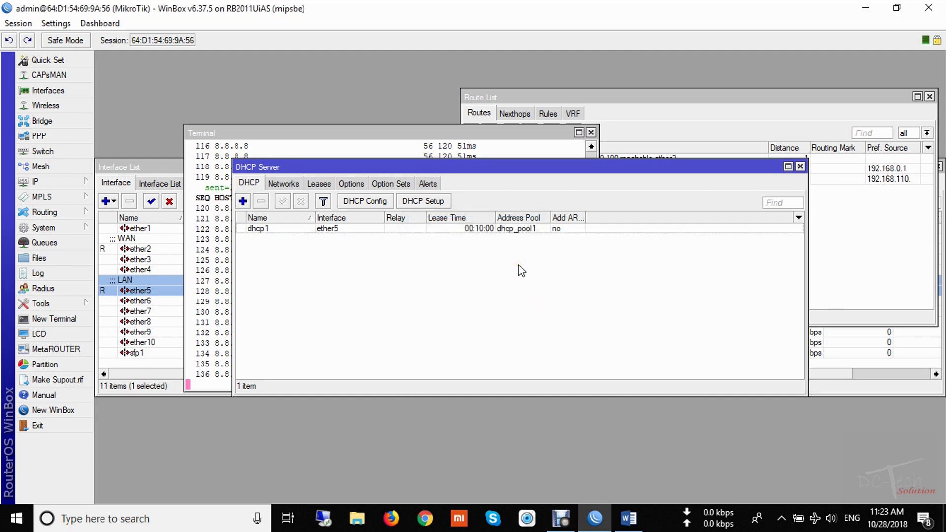
- Switch to the Windows Control Panel and open the network adapter list from the Network and Sharing Center
click(1, 524)
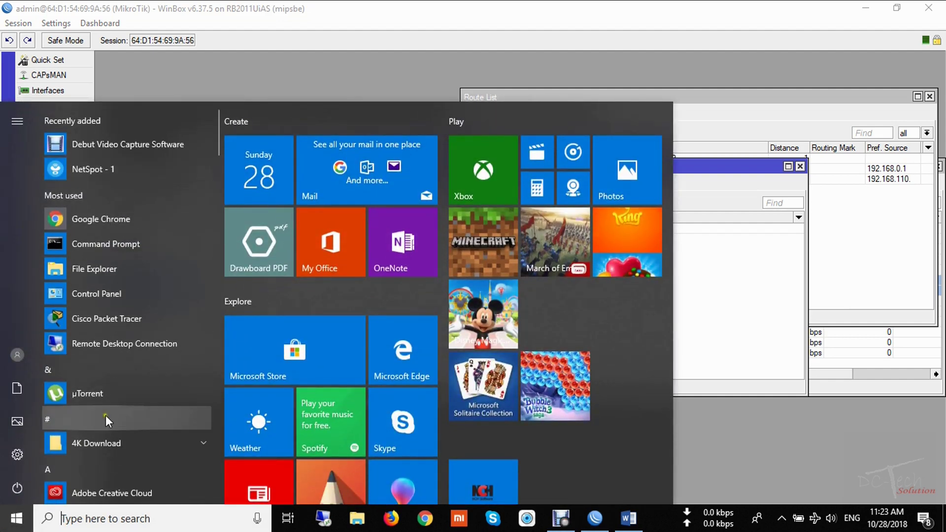
text(con)
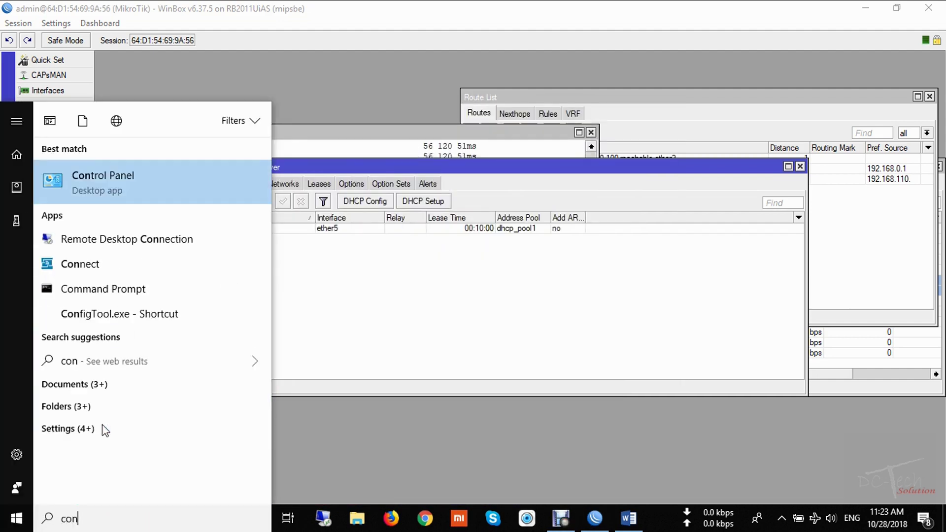
key(Return)
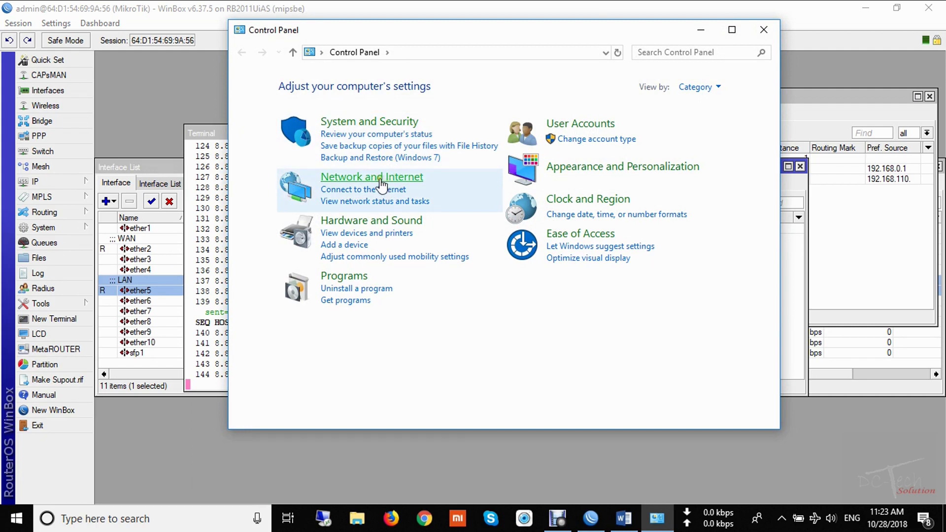
click(382, 187)
click(448, 87)
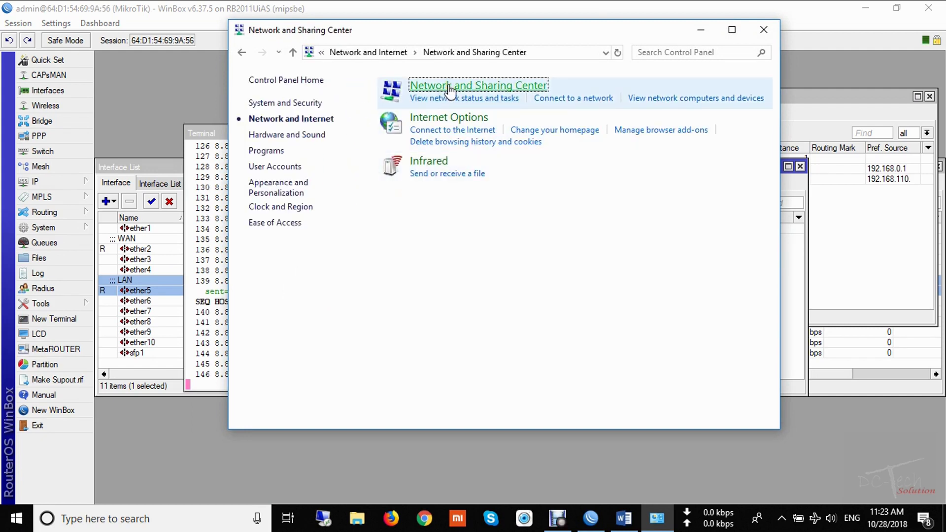
click(299, 105)
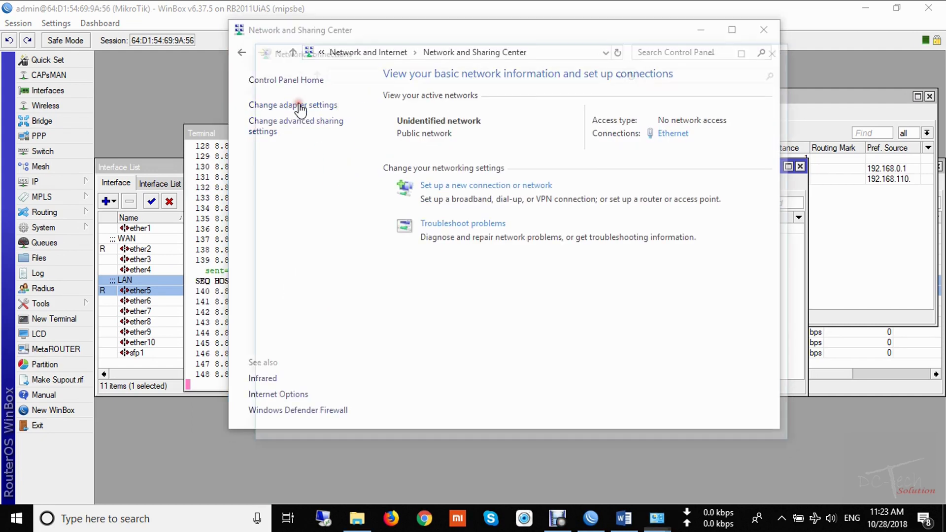
- Examine the Ethernet adapter's connection details for its current IPv4 configuration and close its status windows
double_click(534, 123)
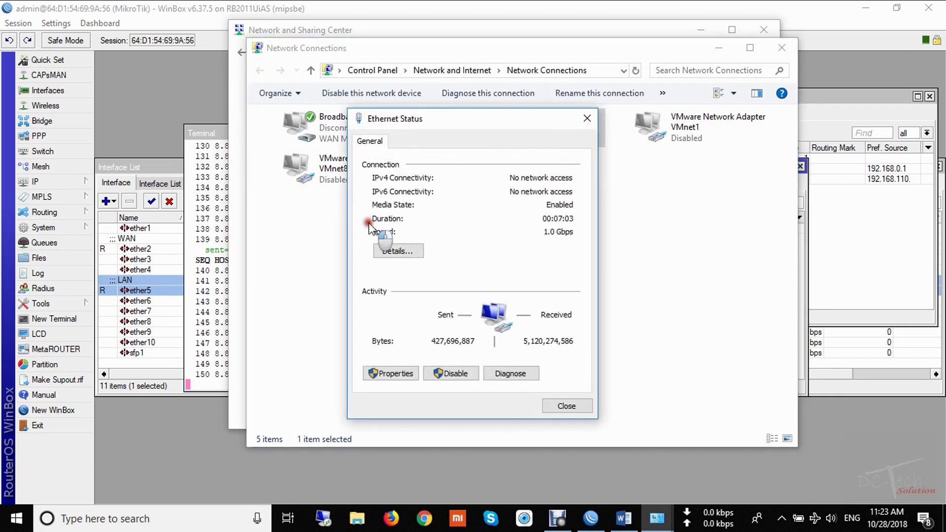
click(401, 251)
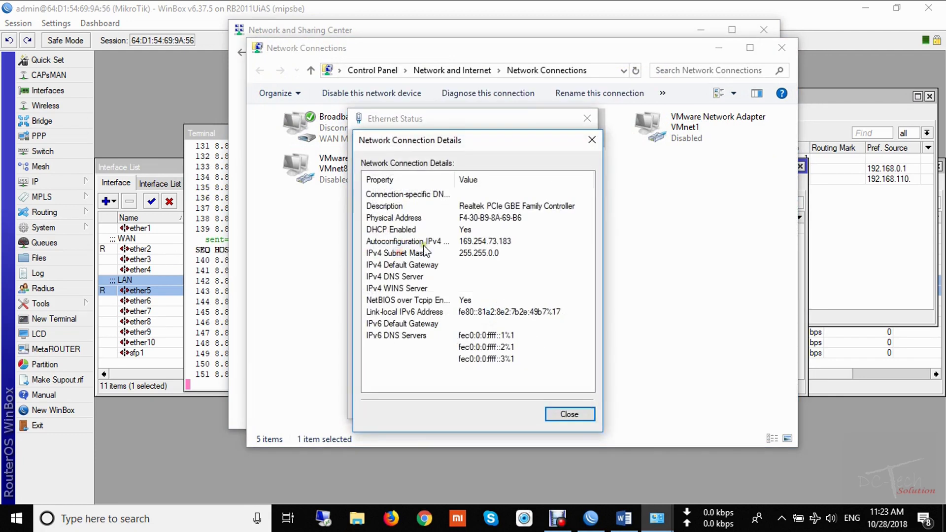
click(591, 140)
click(587, 118)
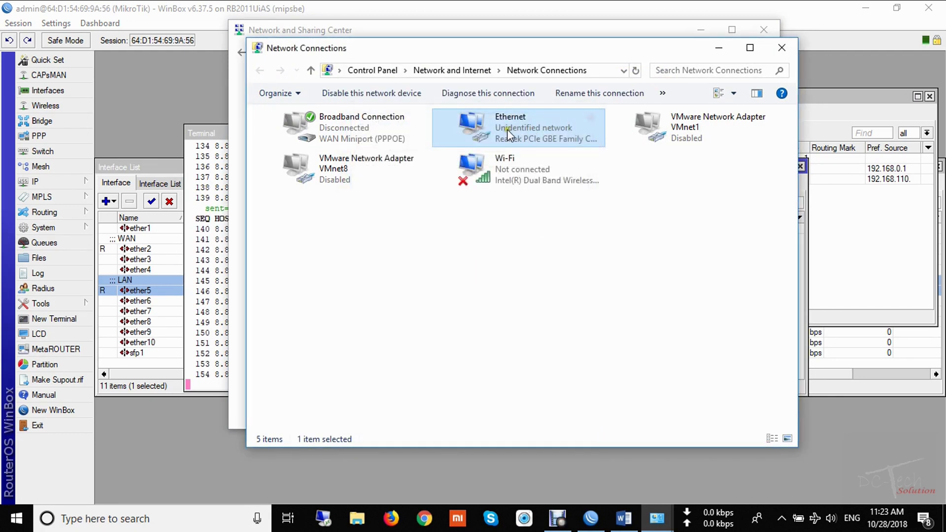
- Disable the Ethernet adapter and enable it again to request a new DHCP lease
right_click(501, 126)
click(540, 140)
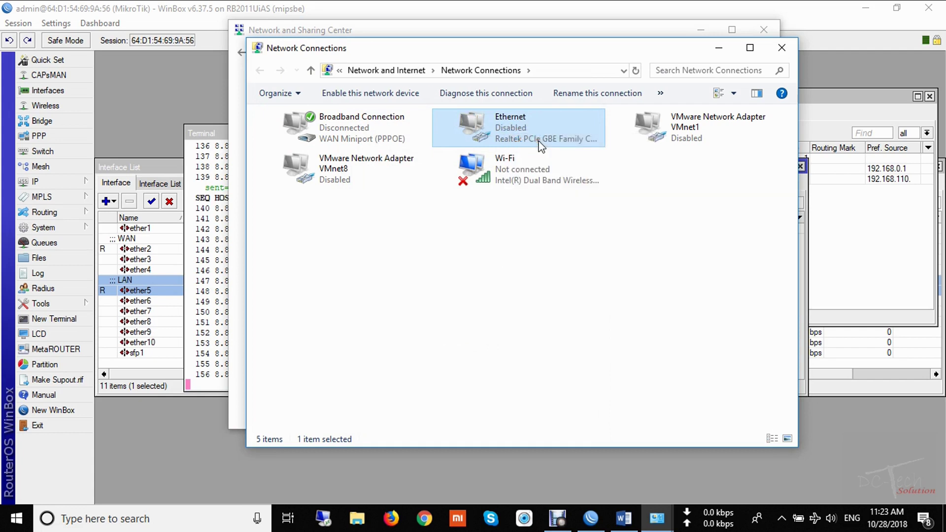
right_click(486, 130)
click(521, 140)
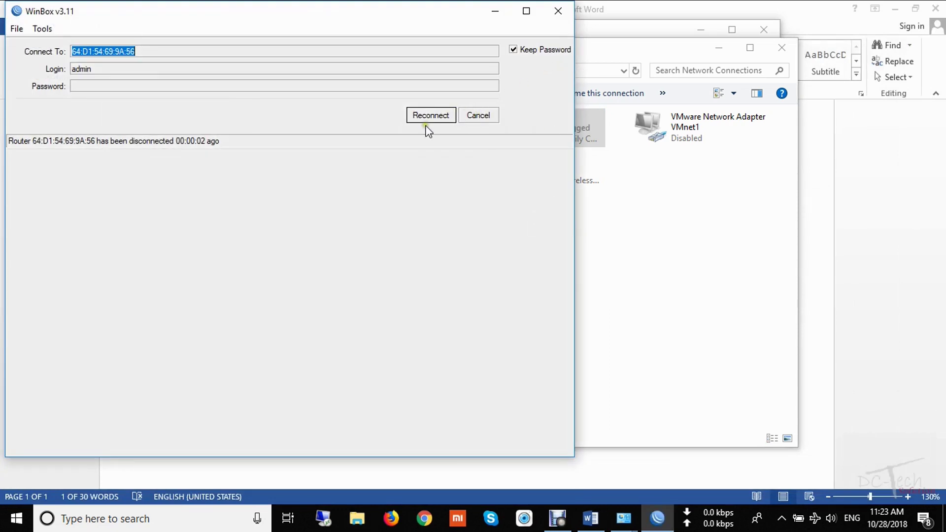
- Reopen the Ethernet adapter's connection details and check the IPv4 address, gateway and DNS servers assigned by DHCP
click(632, 199)
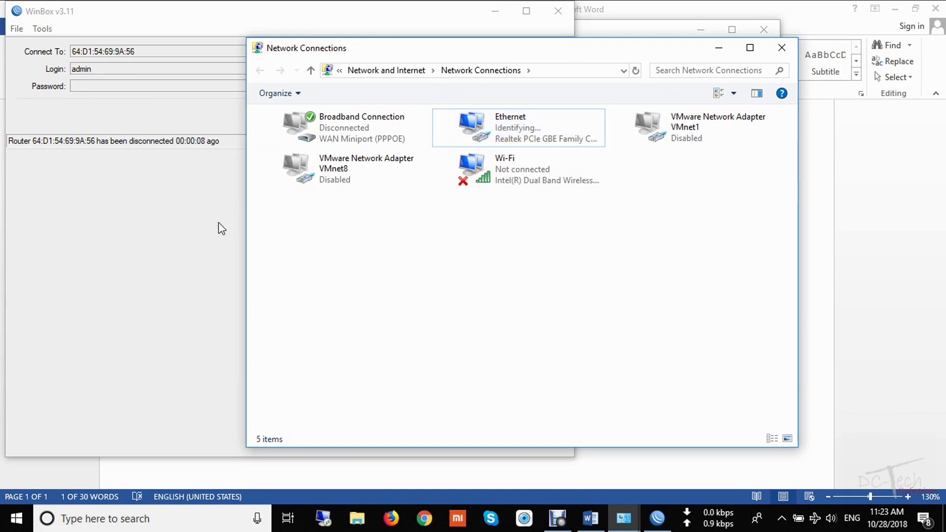
double_click(538, 140)
click(391, 249)
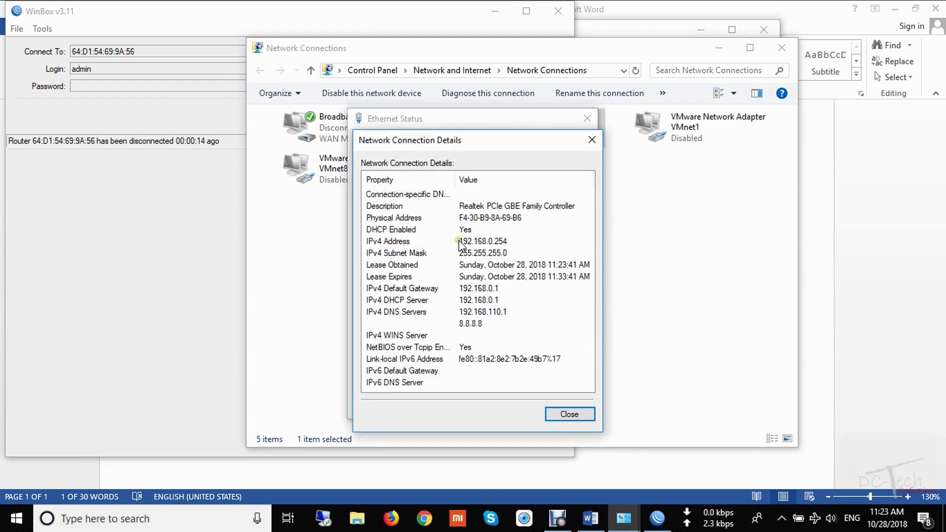
click(475, 241)
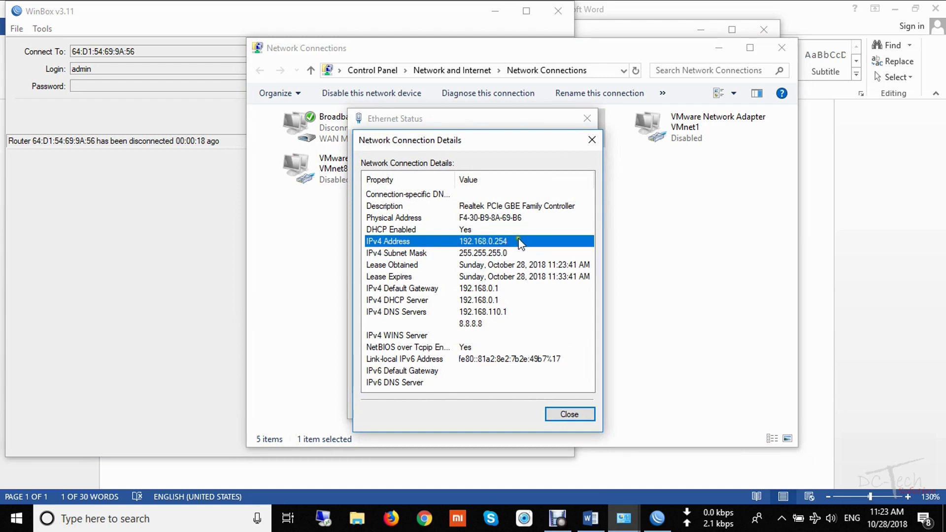
click(583, 140)
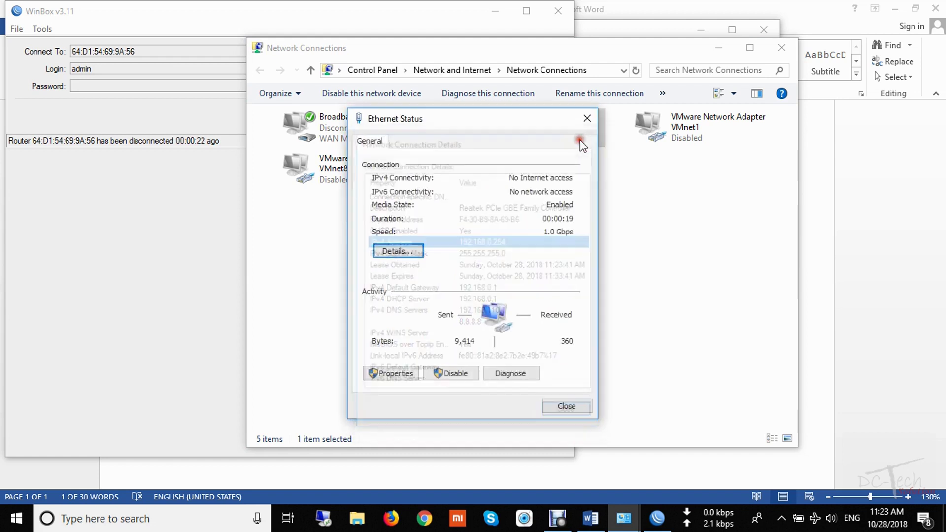
- Reconnect WinBox to the router and add a firewall NAT rule with chain srcnat and action masquerade
click(187, 220)
click(442, 117)
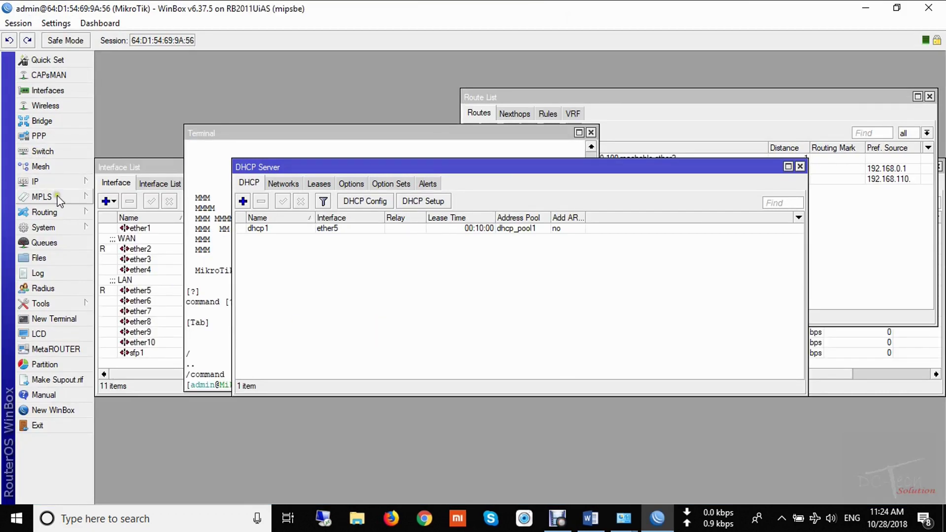
click(69, 182)
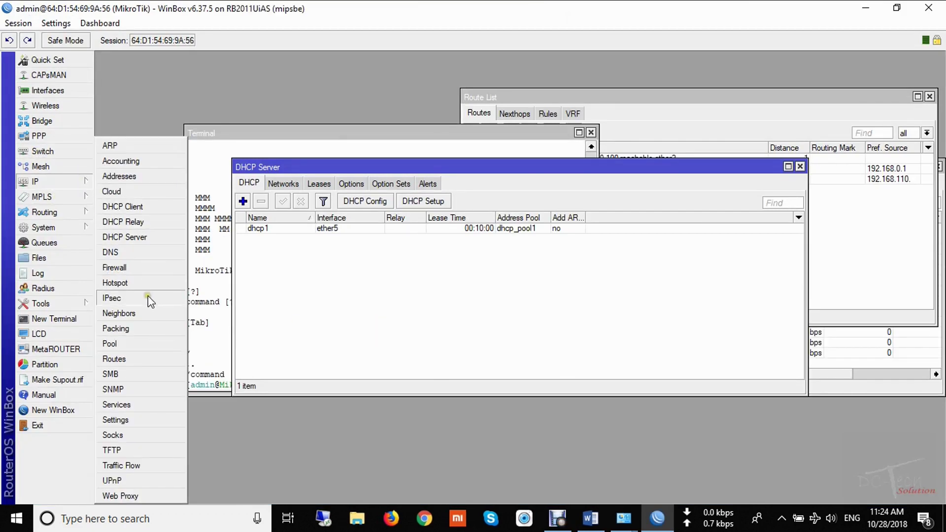
click(114, 268)
click(318, 182)
click(271, 201)
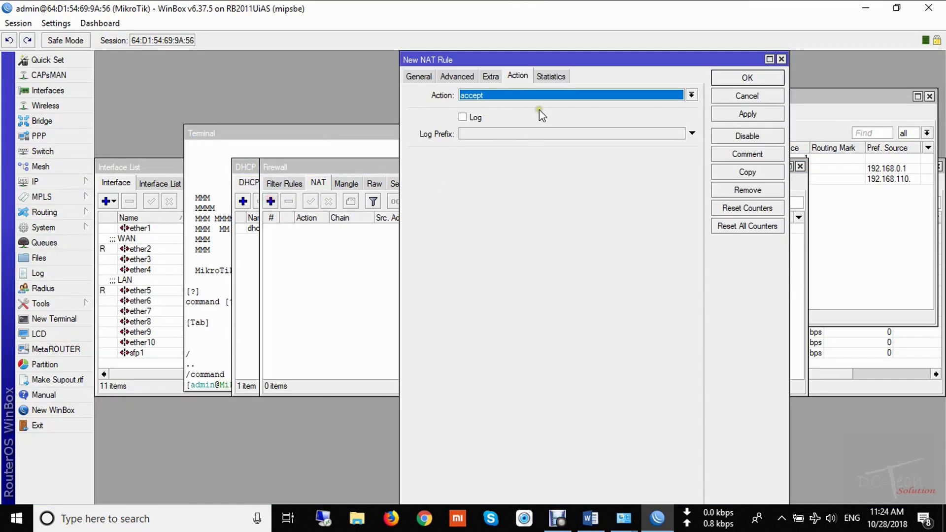
click(511, 94)
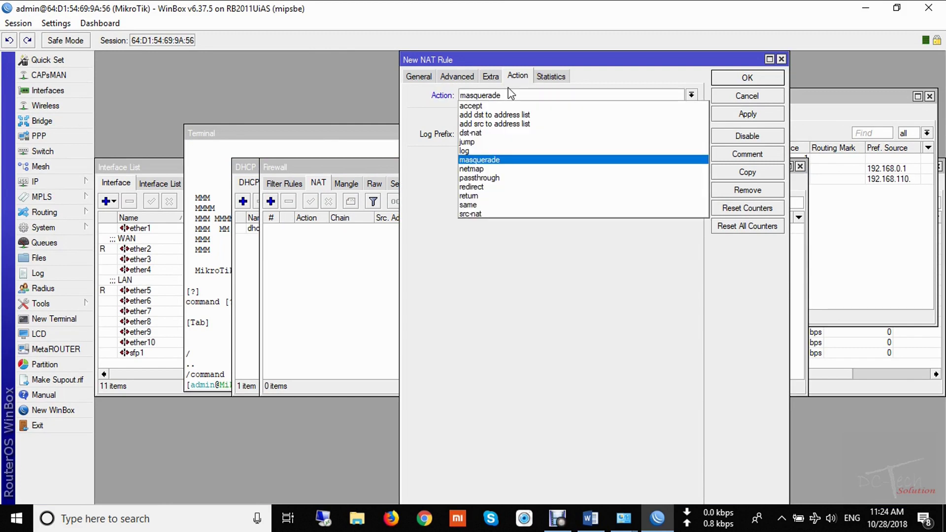
click(511, 94)
click(723, 78)
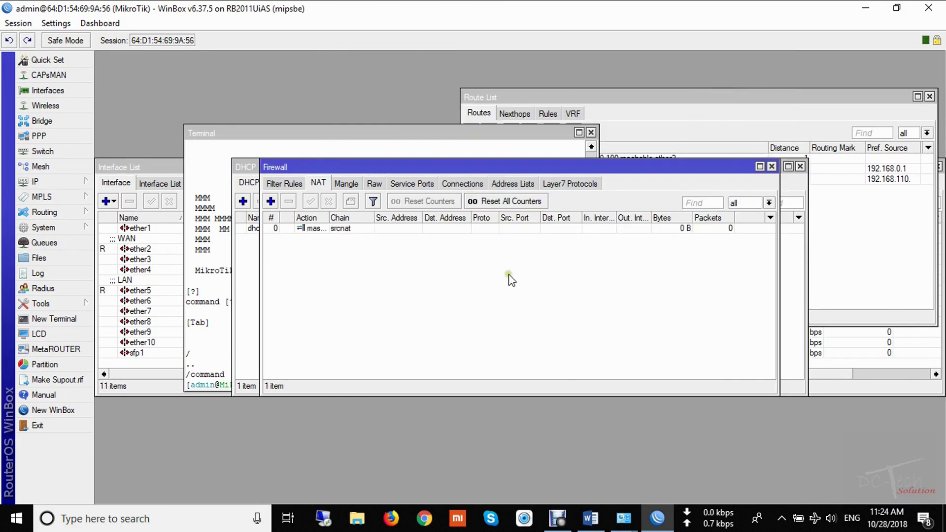
- Close the Firewall, DHCP Server and Terminal windows, dismissing the security alert, and minimize WinBox
click(771, 166)
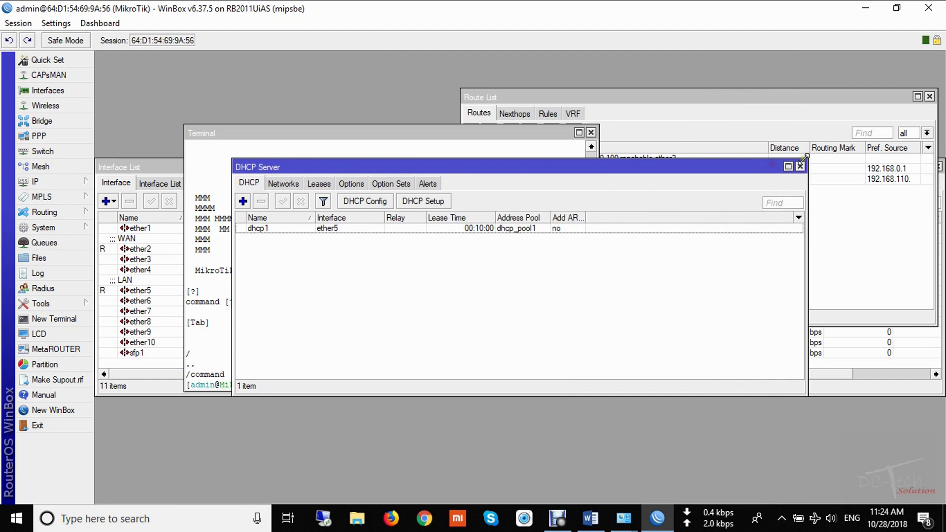
click(799, 166)
click(591, 132)
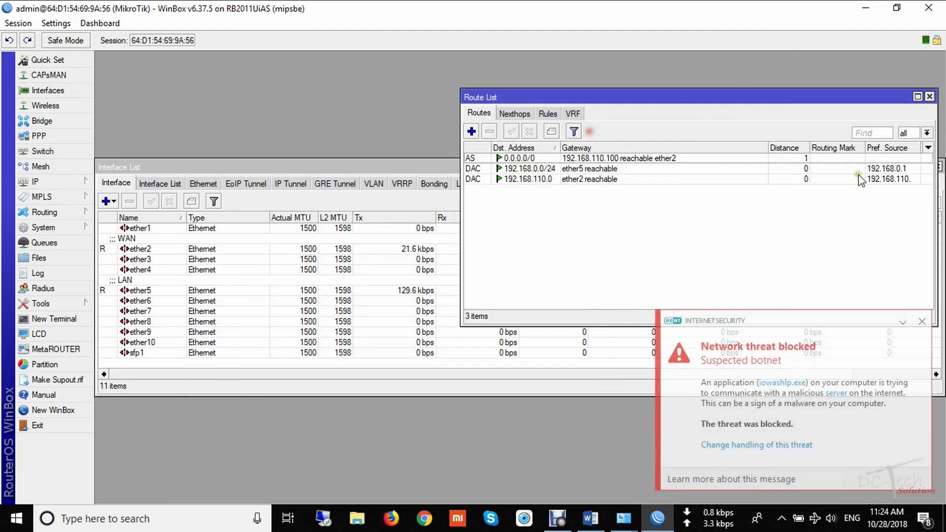
click(922, 321)
click(866, 8)
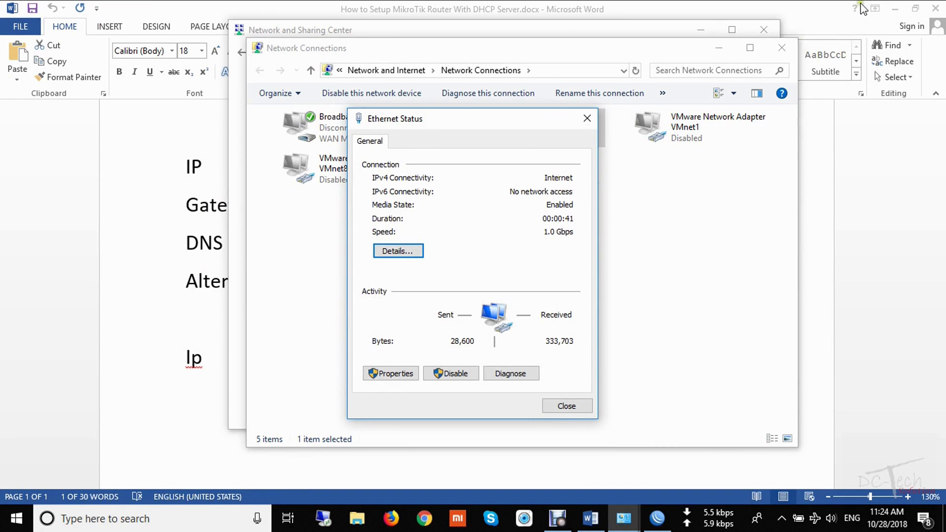
- Test the computer's internet connection by running "ping 8.8.8.8" in a Windows command prompt
key(super+r)
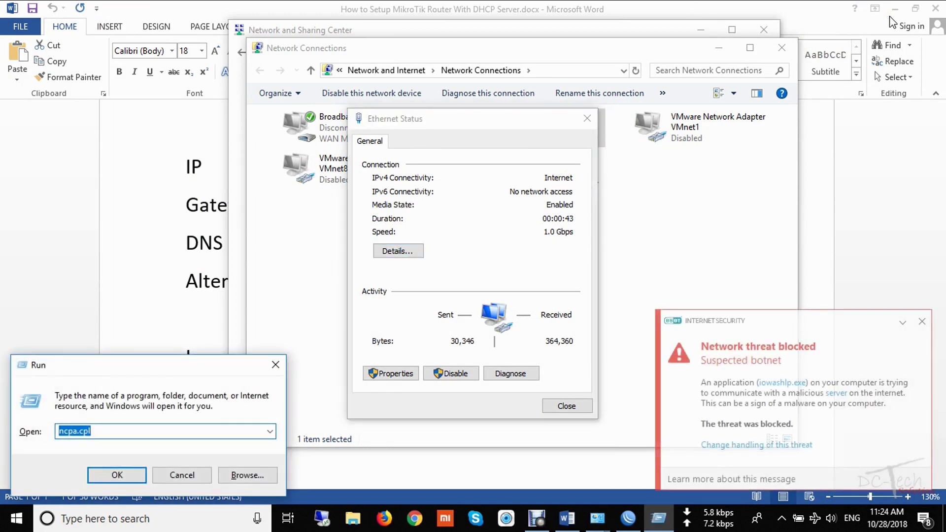
text(c)
key(Escape)
text(Ip)
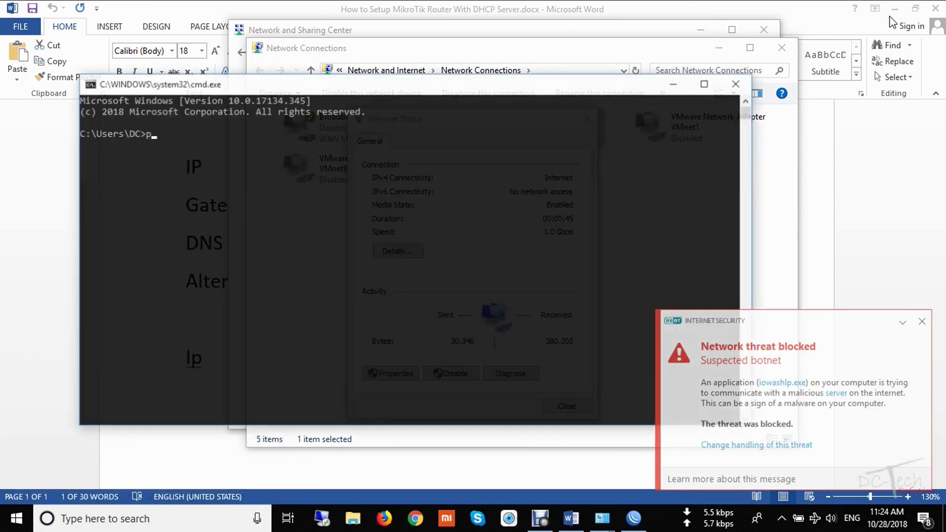
text(ping 8.8.8.8)
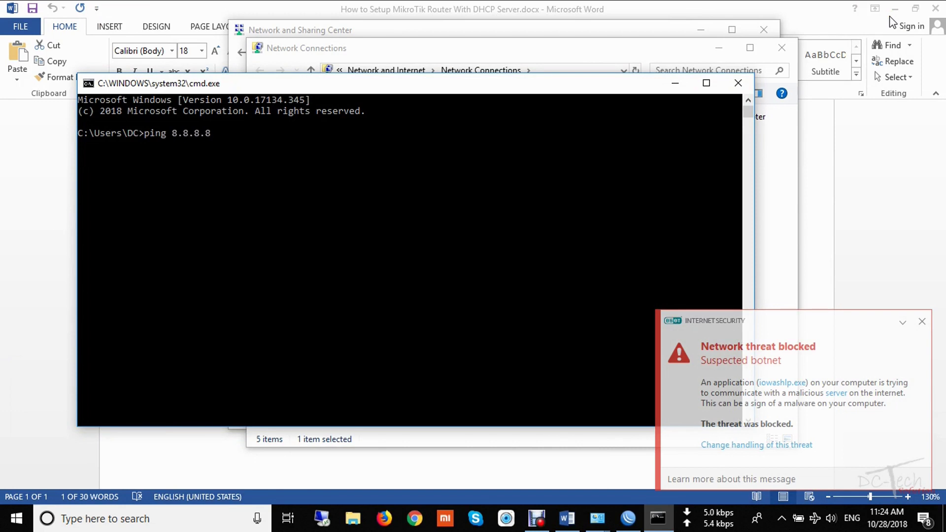
key(Return)
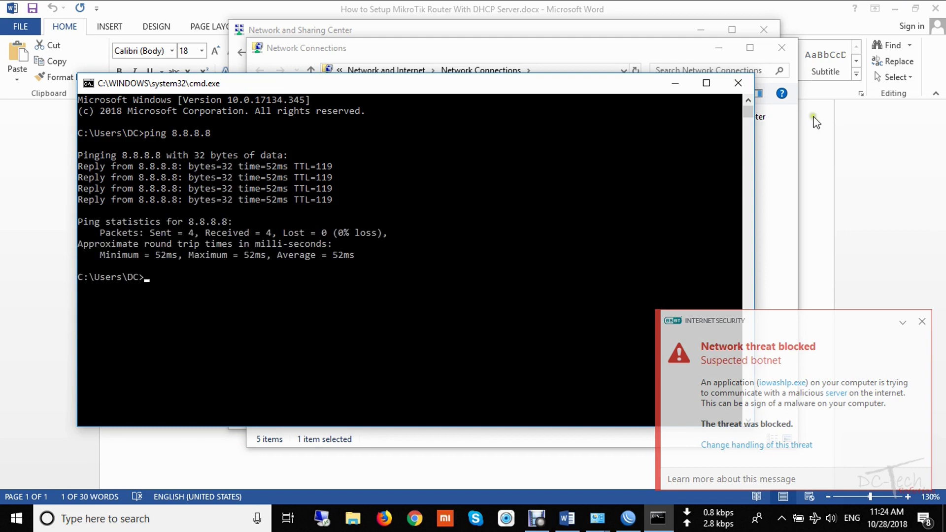
- Clear the security alert, the command prompt and the Ethernet status window off the screen
click(923, 322)
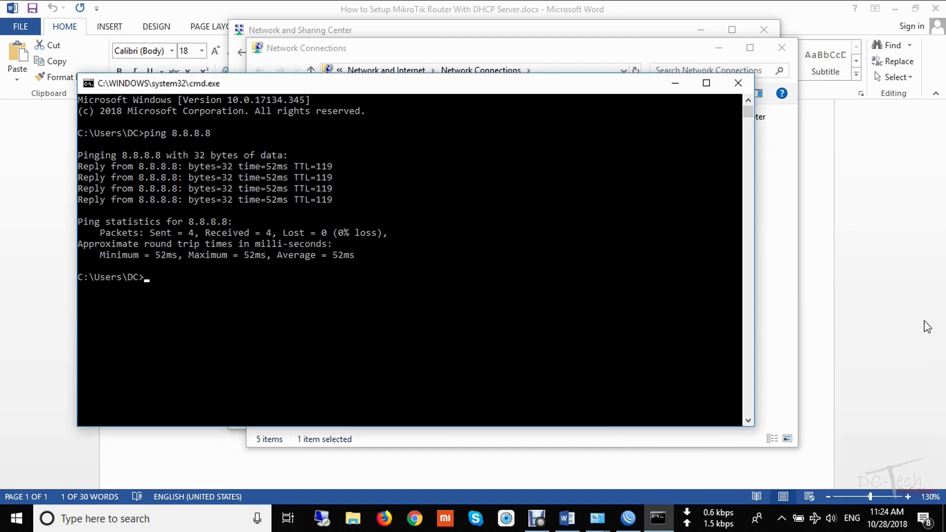
click(676, 82)
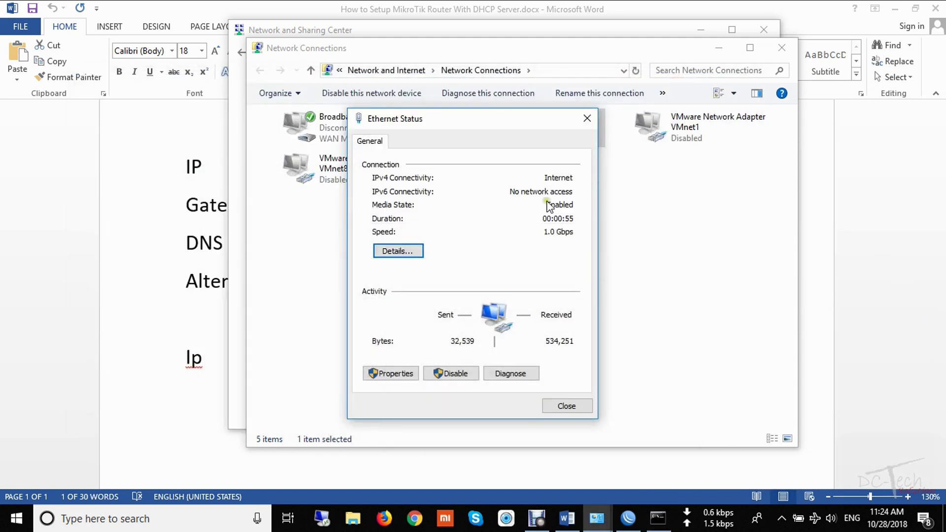
click(587, 119)
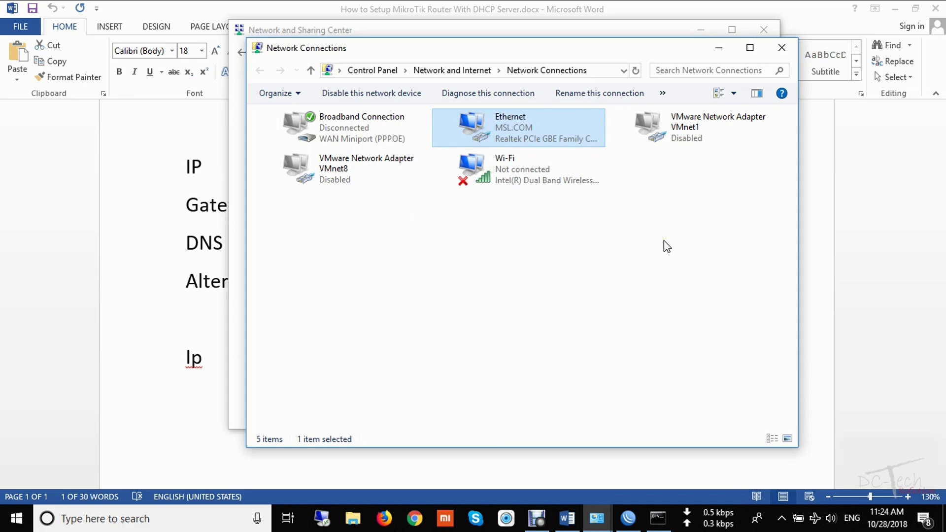